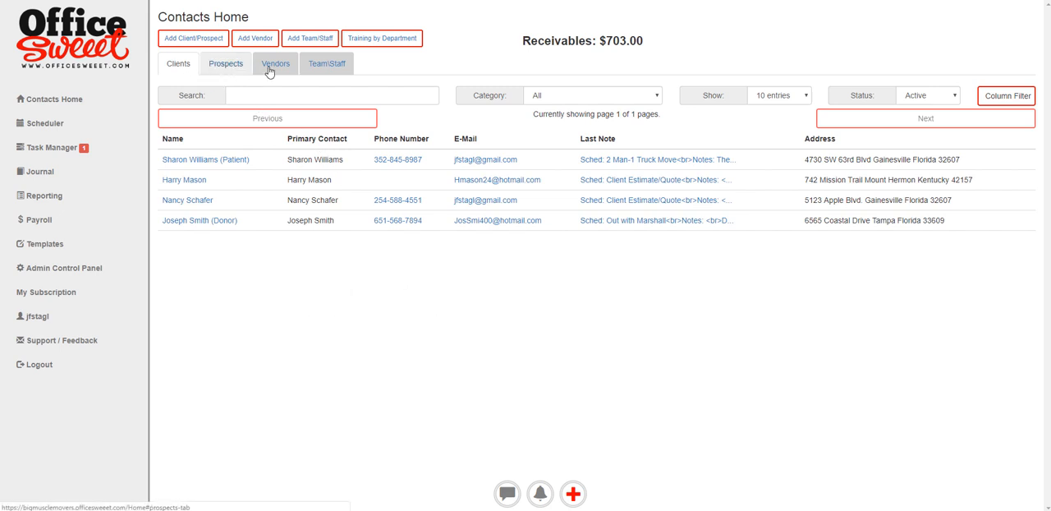
# - Open the first client's record and look through the documents, sent emails, signing requests, quotes and uploaded files, including the image/PDF upload form
pyautogui.click(207, 160)
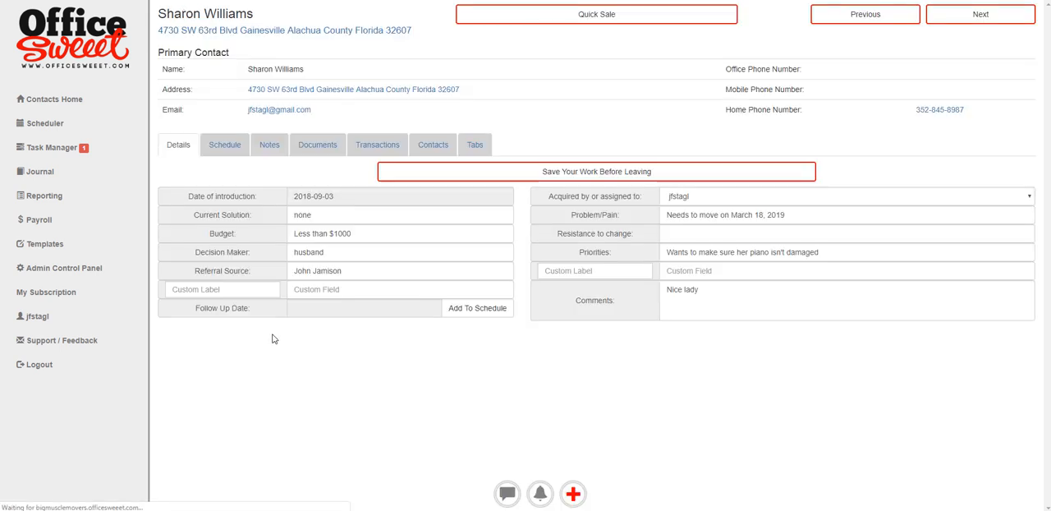
pyautogui.click(316, 144)
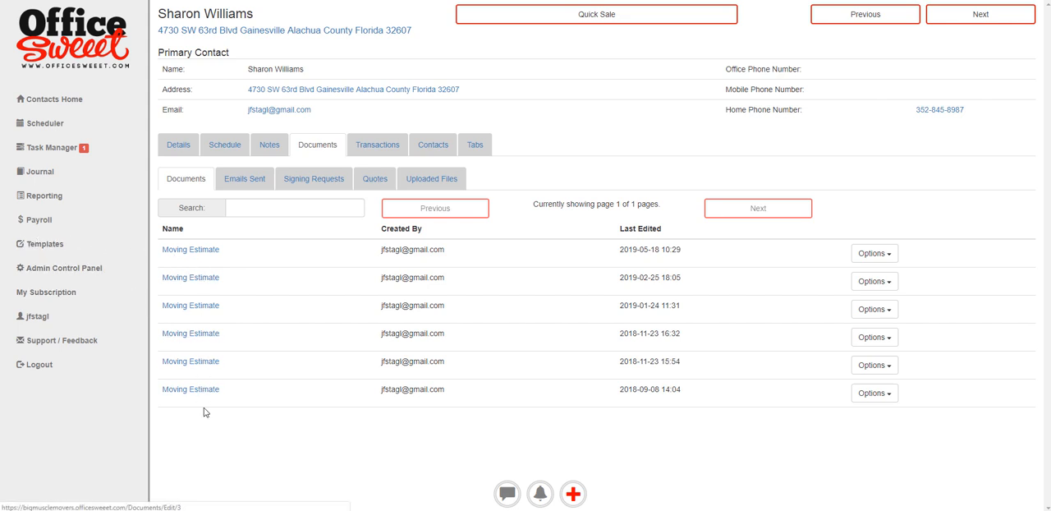
pyautogui.click(254, 179)
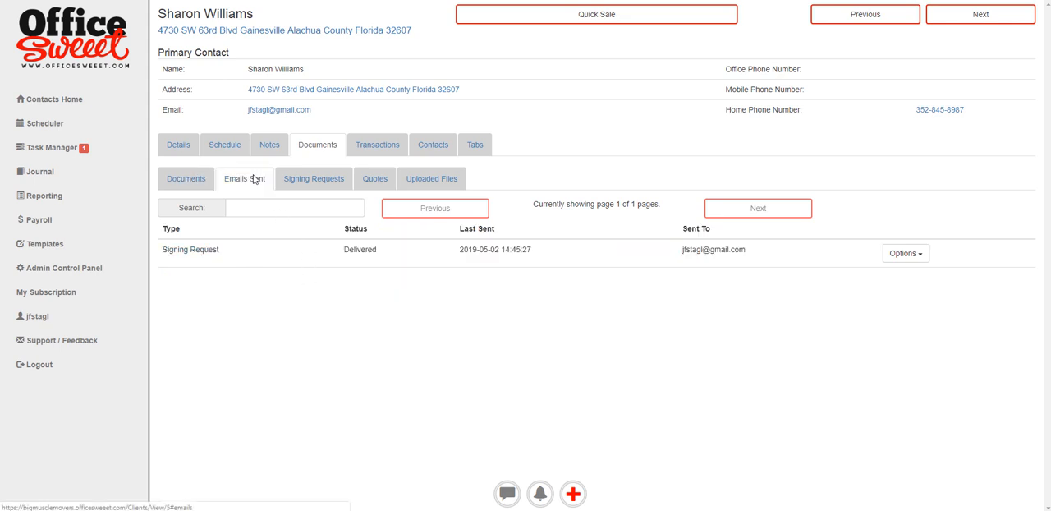
pyautogui.click(331, 182)
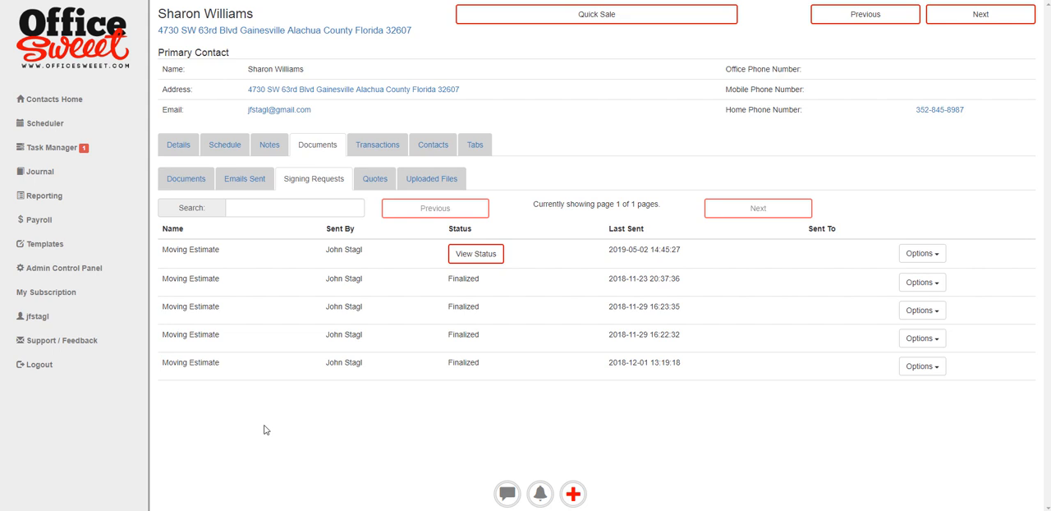
pyautogui.click(370, 183)
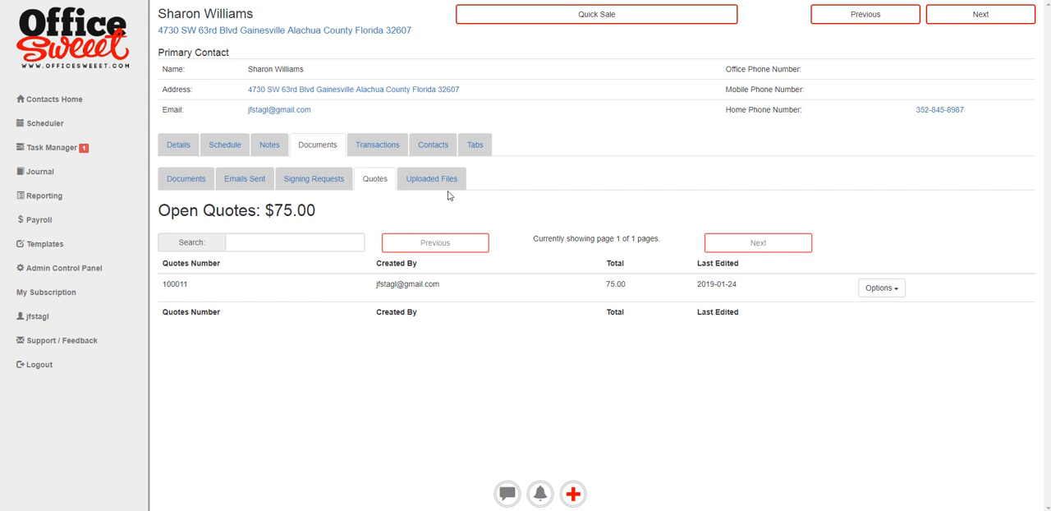
pyautogui.click(430, 174)
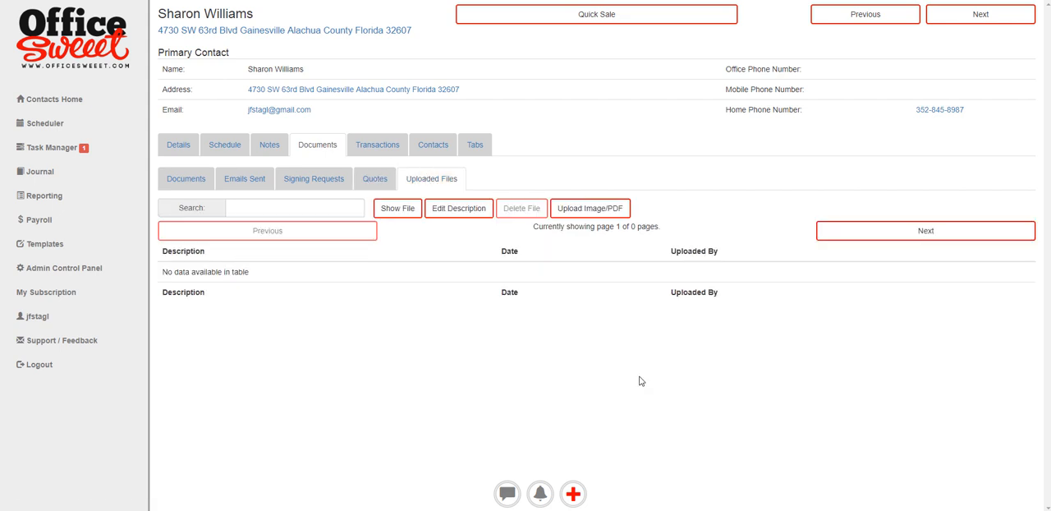
pyautogui.click(587, 212)
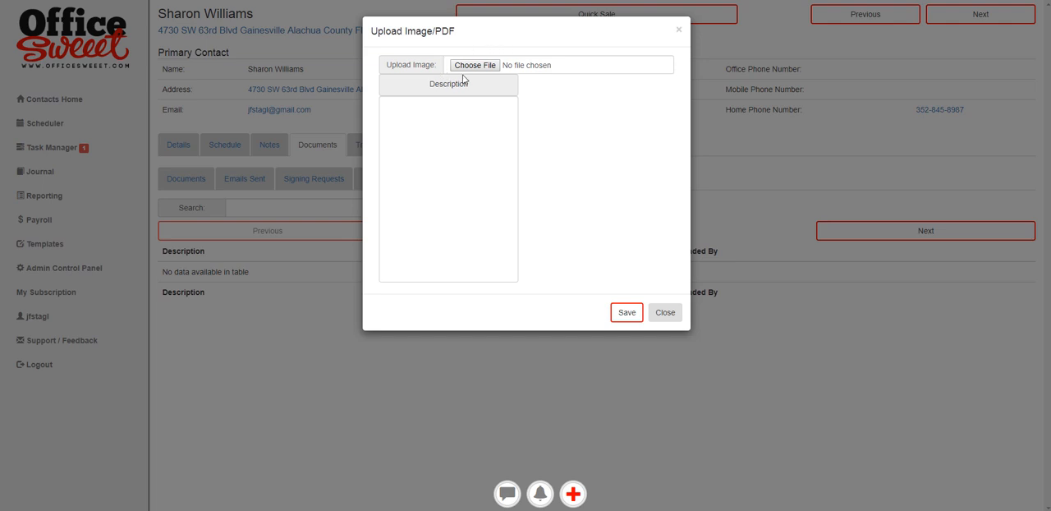
pyautogui.click(664, 312)
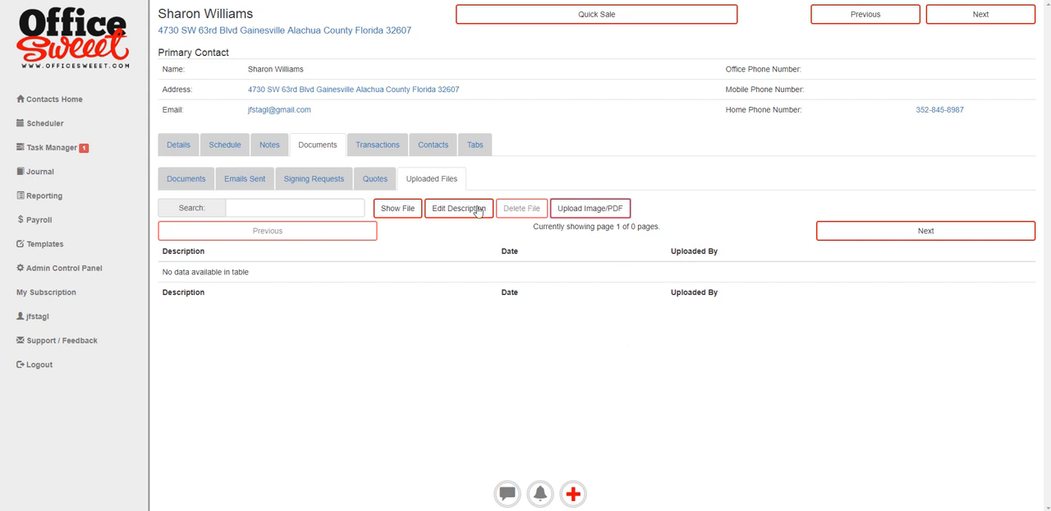
# - Create and save a new quote for the client with Trip charge, Blankets and Aluminum 36X80" screen door, and view it
pyautogui.click(574, 495)
pyautogui.click(760, 78)
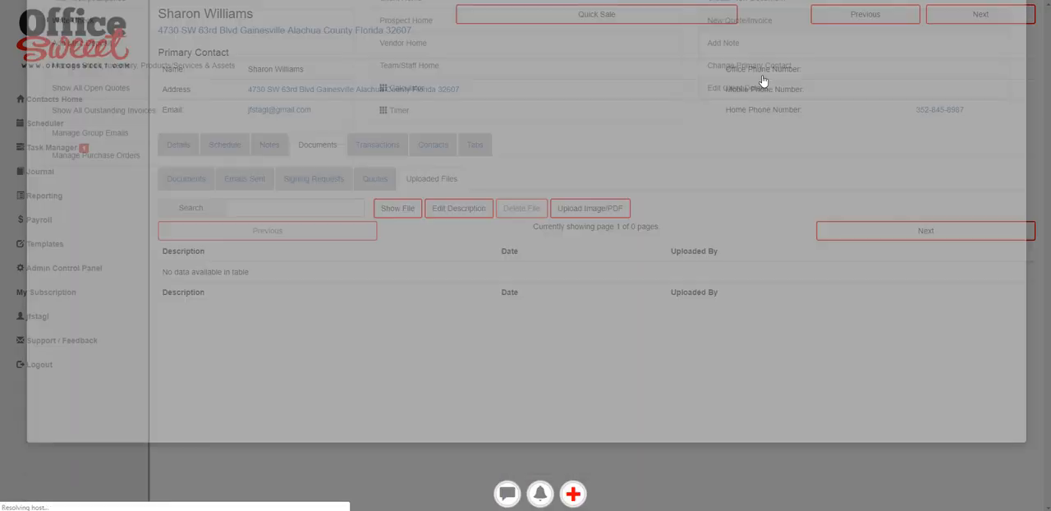
pyautogui.click(595, 47)
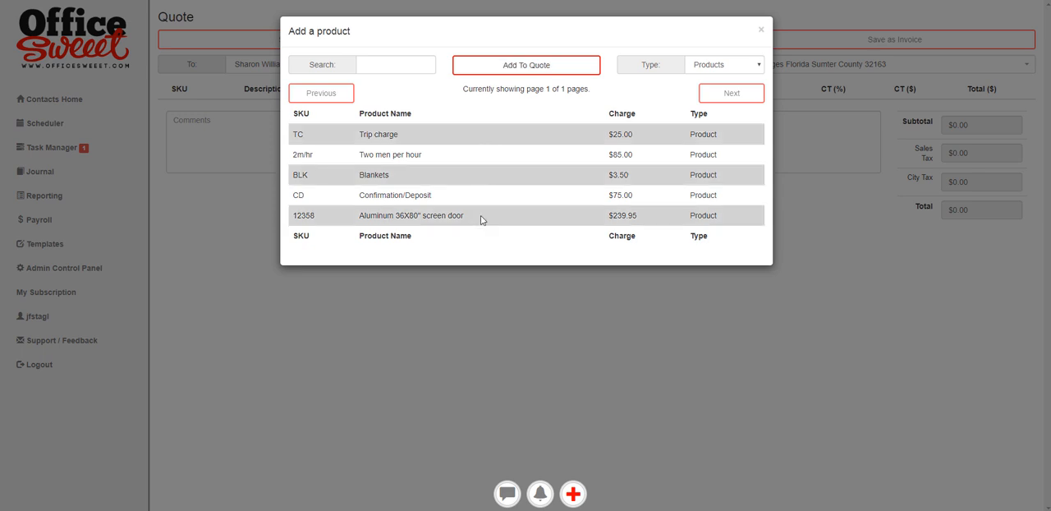
pyautogui.click(588, 69)
pyautogui.click(761, 32)
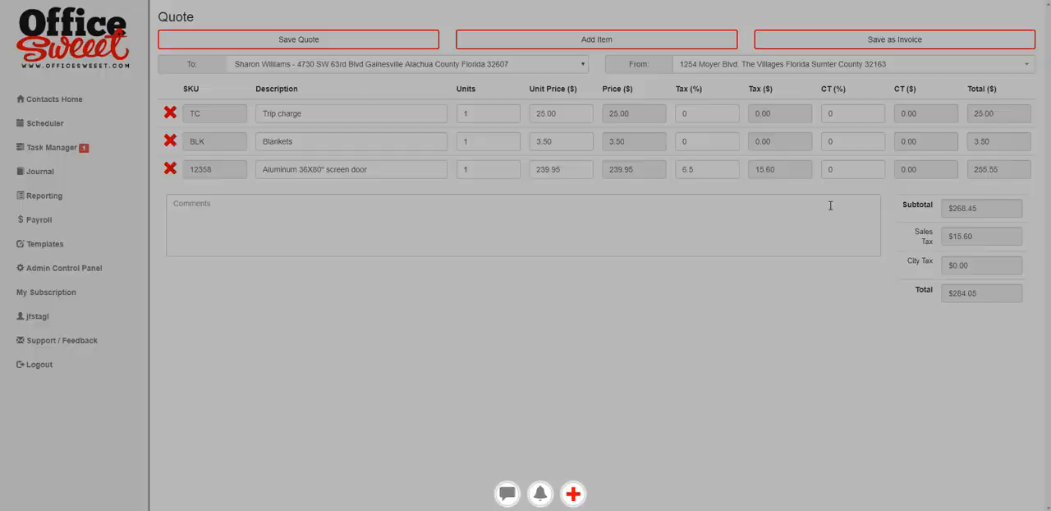
pyautogui.click(342, 39)
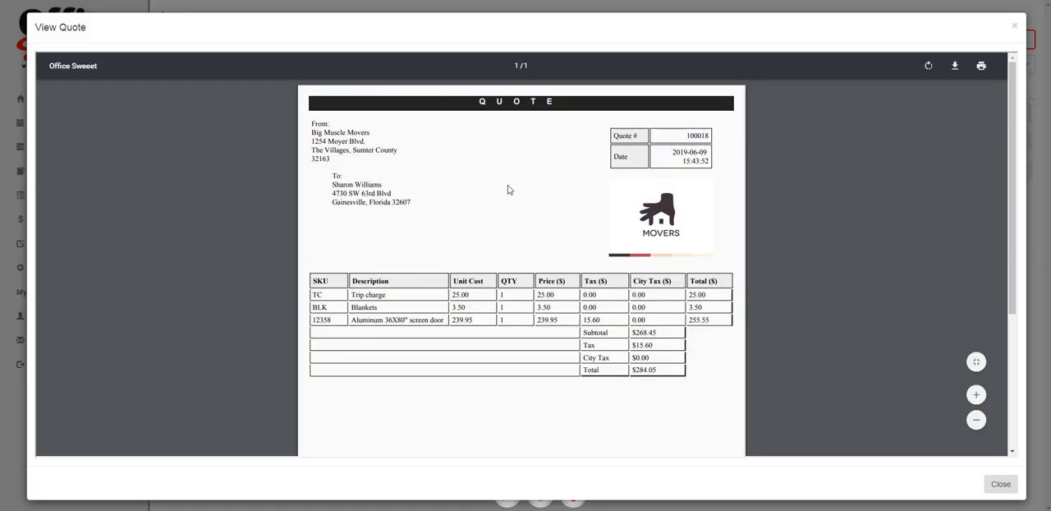
pyautogui.click(1015, 25)
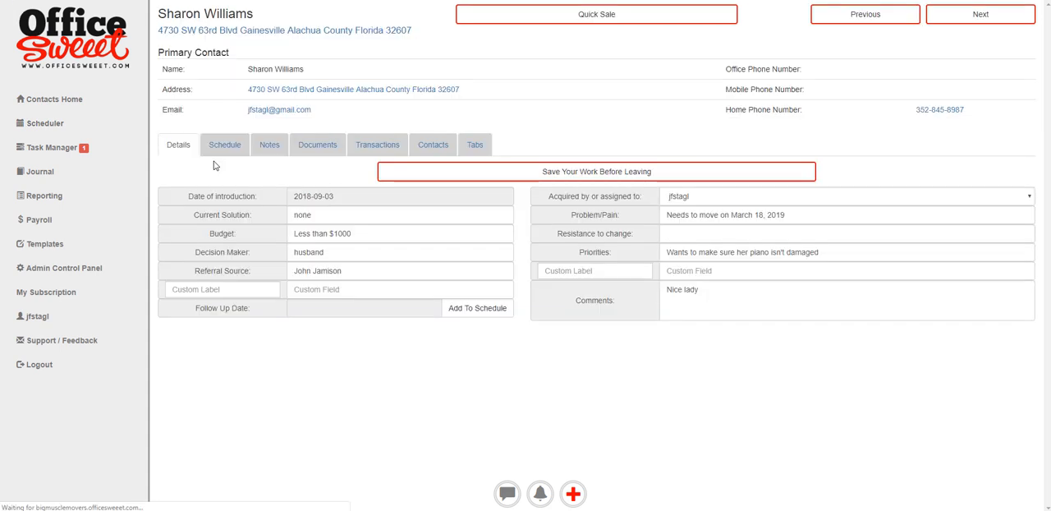
# - Open the client's newest quote for editing, save it as an invoice, and process it with a purchase order for the screen door
pyautogui.click(333, 152)
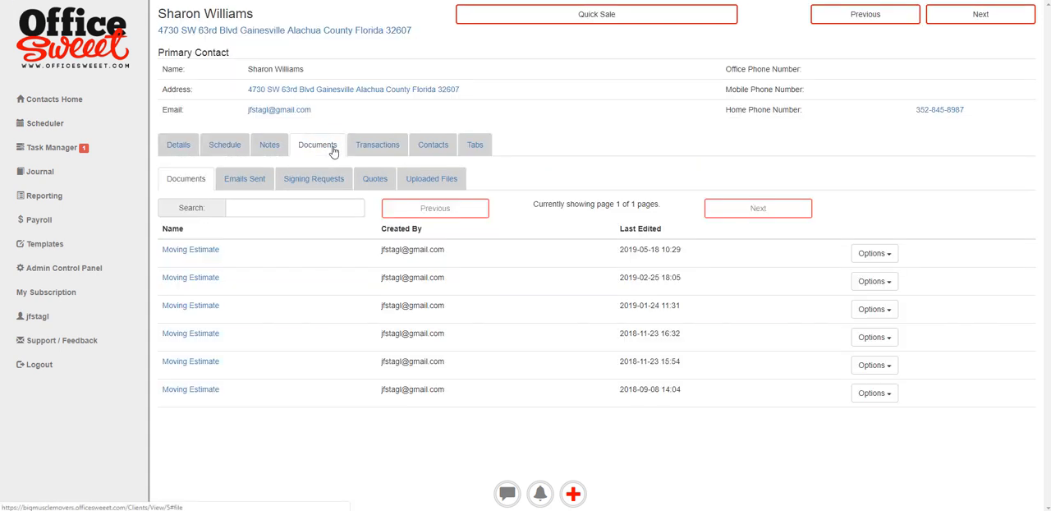
pyautogui.click(372, 181)
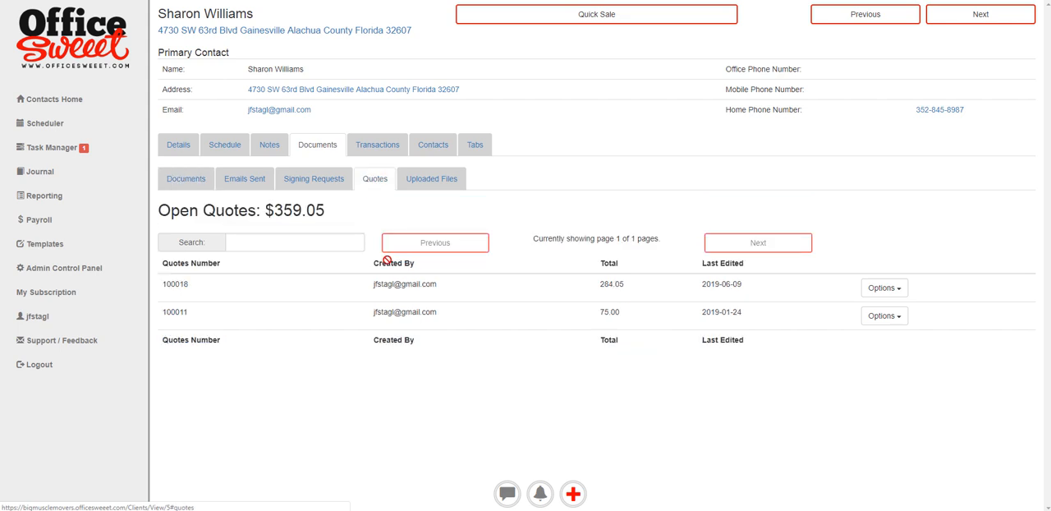
pyautogui.click(874, 291)
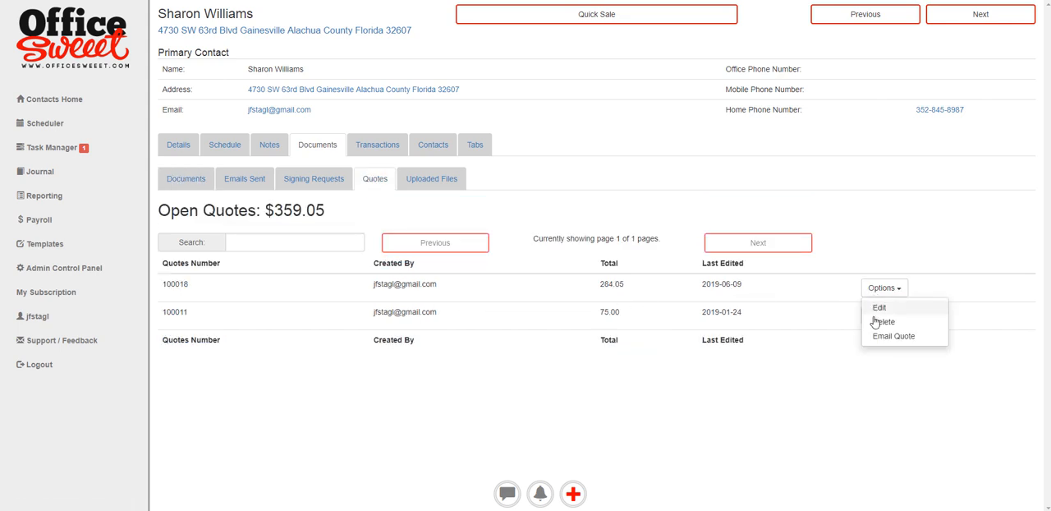
pyautogui.click(705, 229)
pyautogui.click(885, 316)
pyautogui.click(894, 292)
pyautogui.click(880, 307)
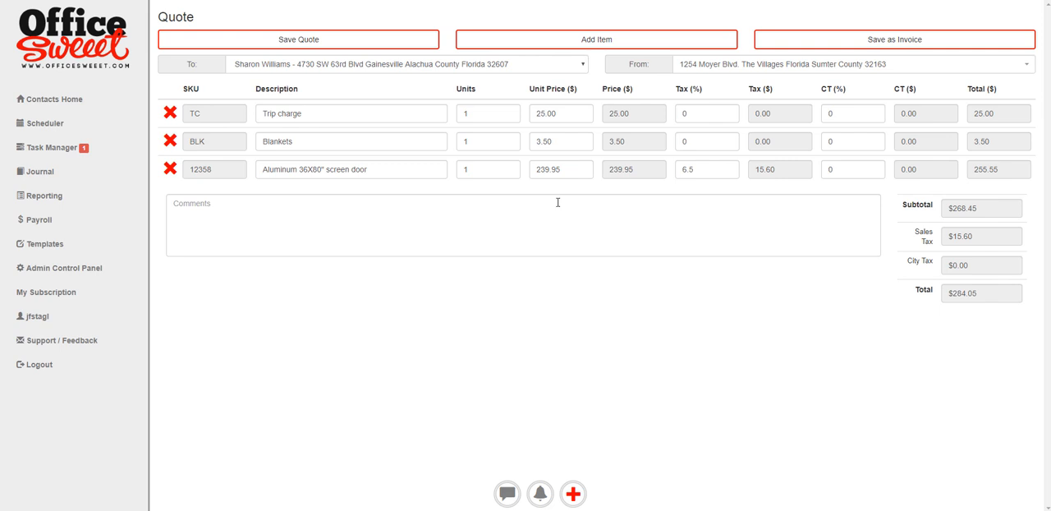
pyautogui.click(887, 40)
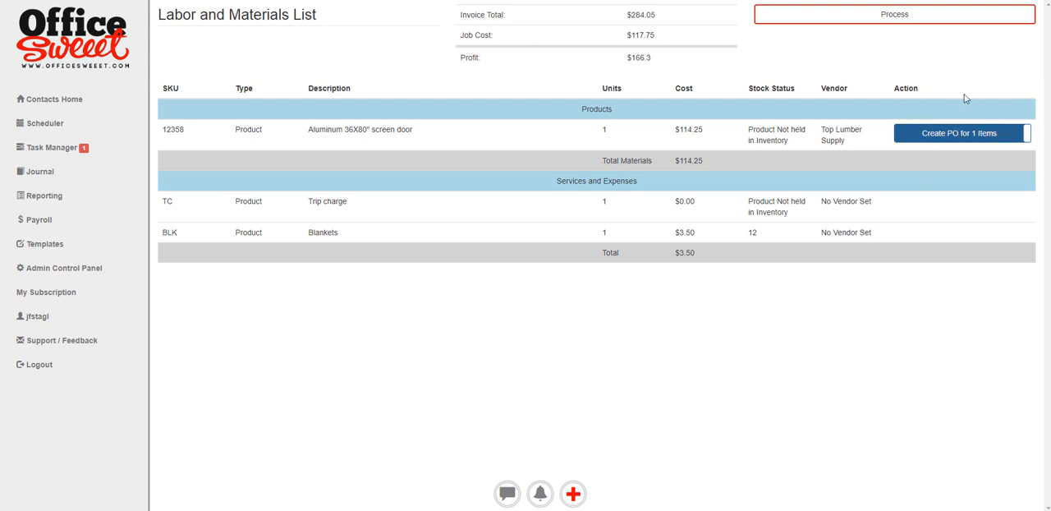
pyautogui.click(893, 17)
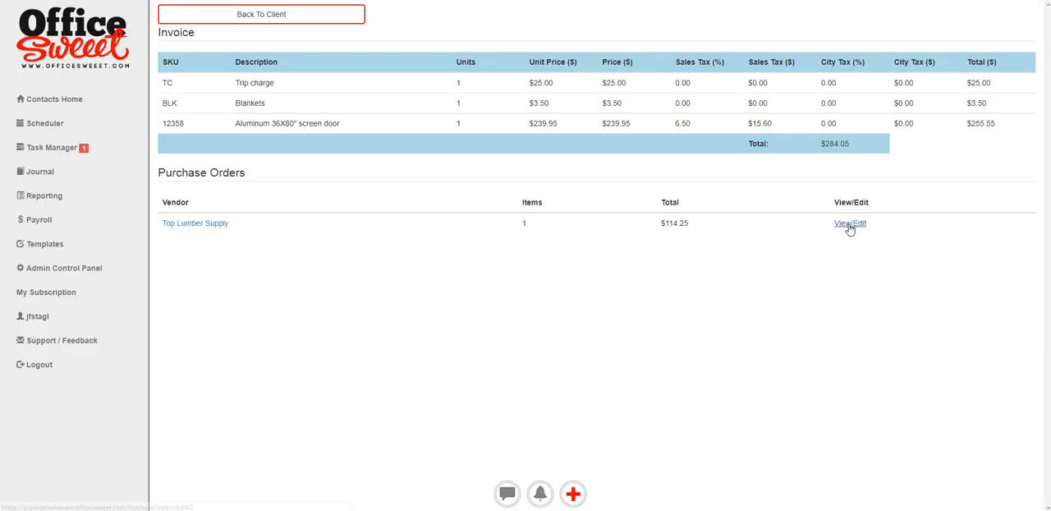
# - Open the Top Lumber Supply purchase order for the screen door, save it and view the resulting document
pyautogui.click(786, 227)
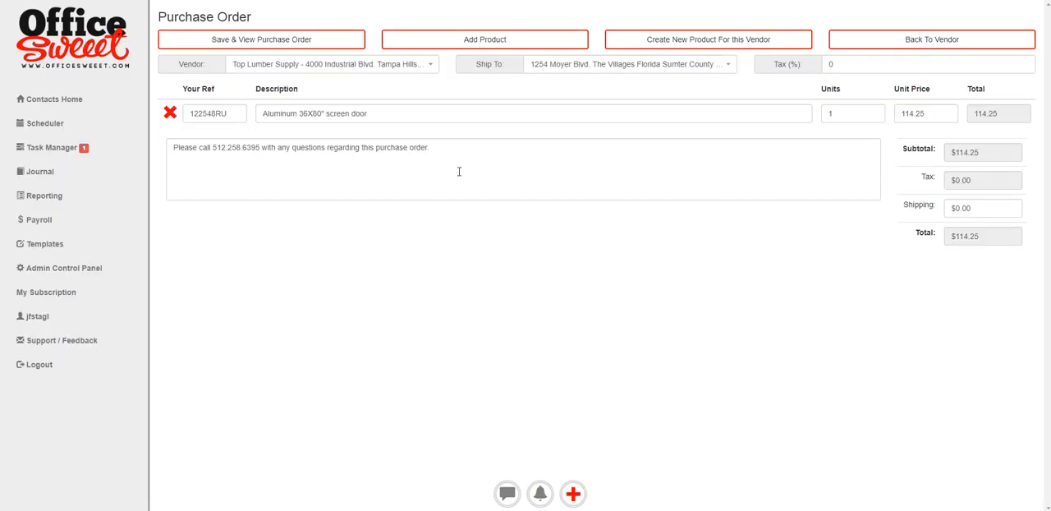
pyautogui.click(259, 40)
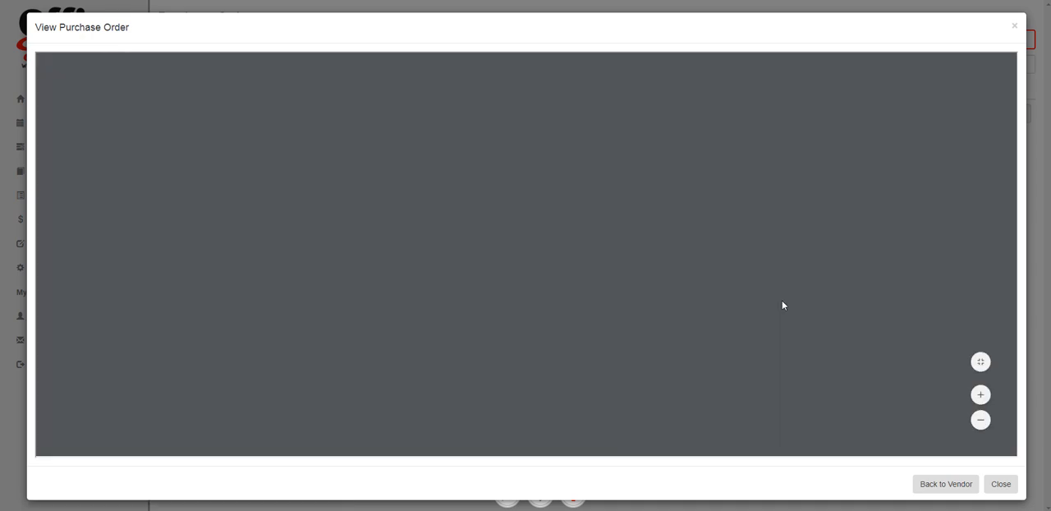
pyautogui.scroll(-3, 782, 305)
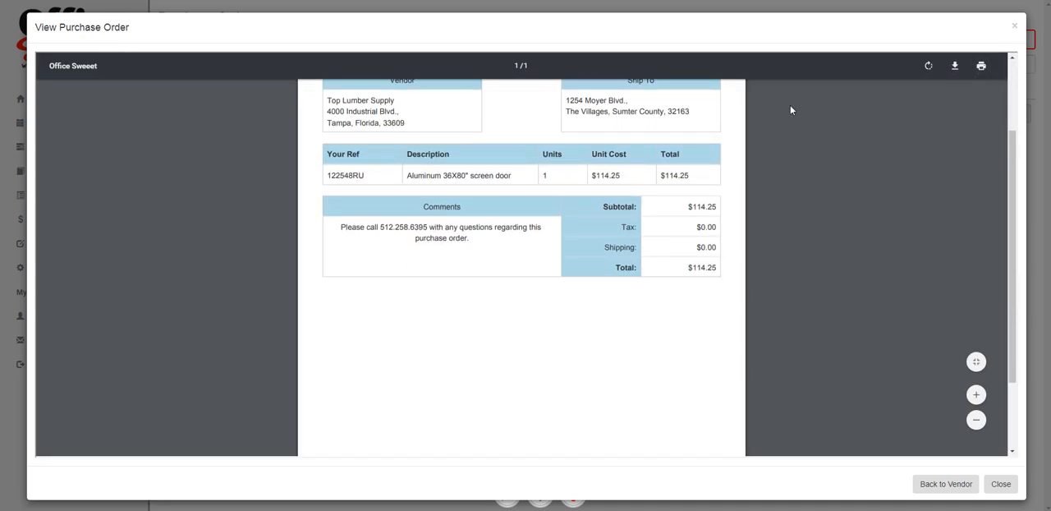
pyautogui.click(1014, 26)
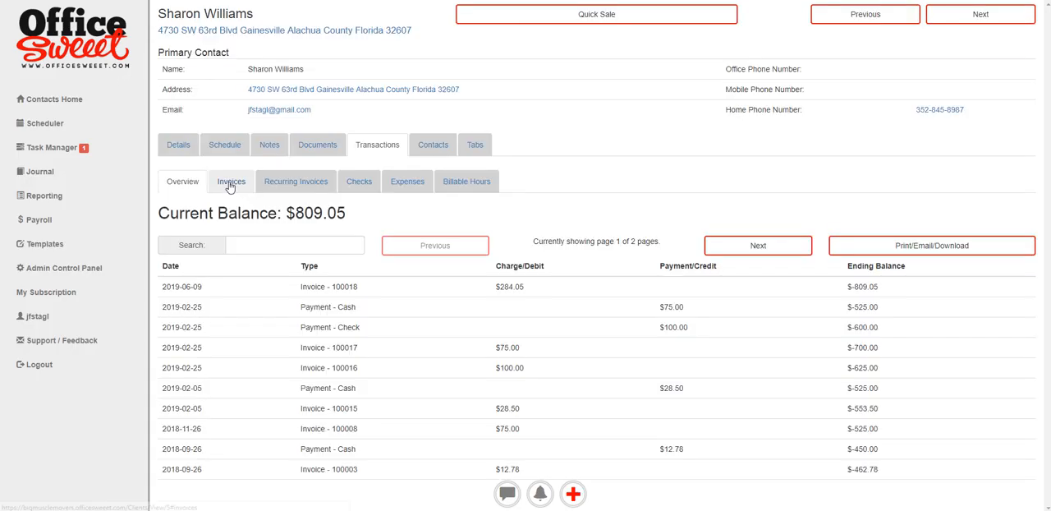
# - View the client's newest invoice from the list of invoices
pyautogui.click(233, 181)
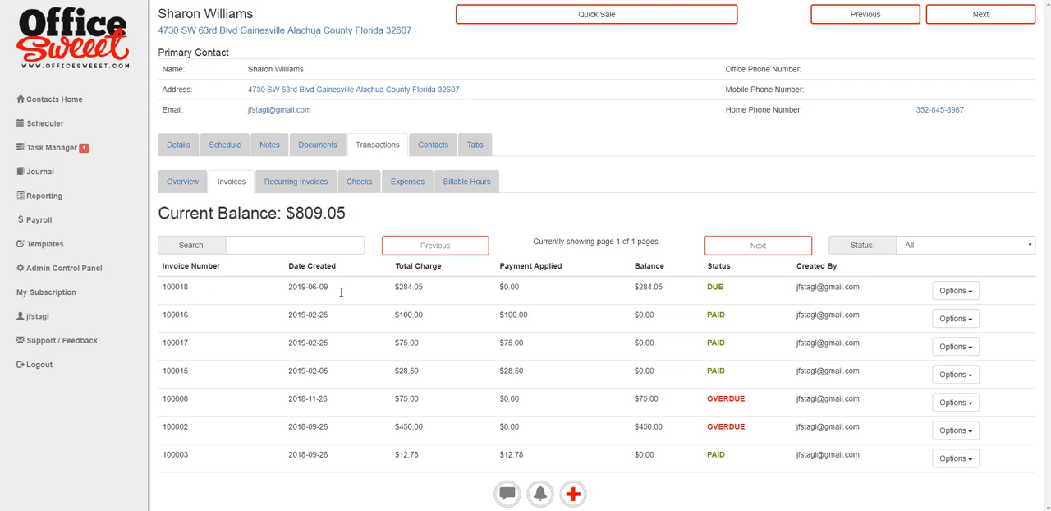
pyautogui.click(953, 293)
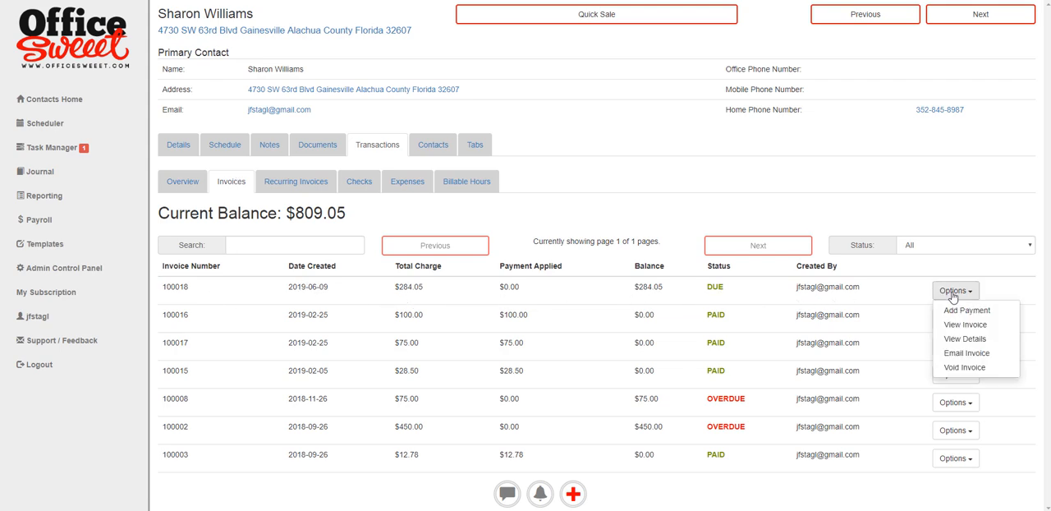
pyautogui.click(956, 324)
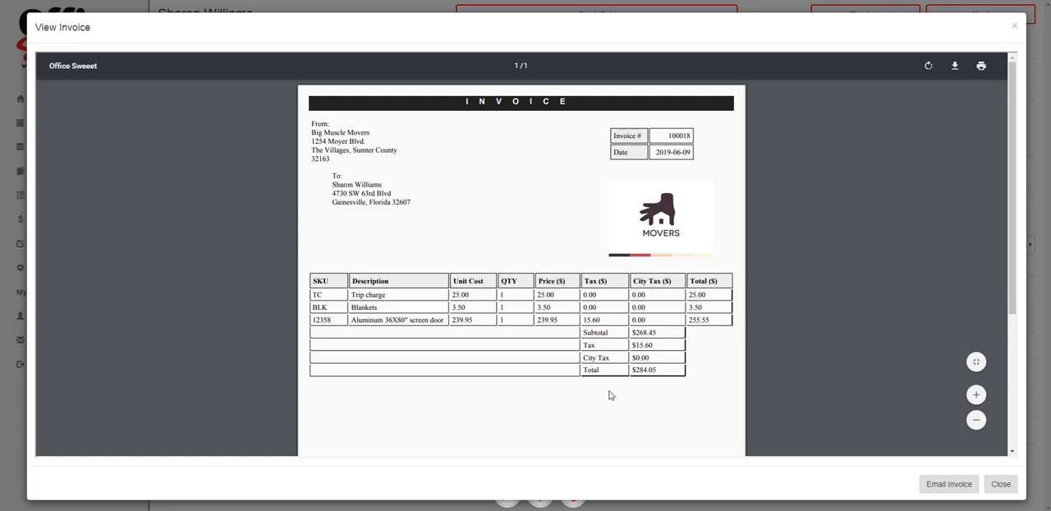
pyautogui.click(1014, 25)
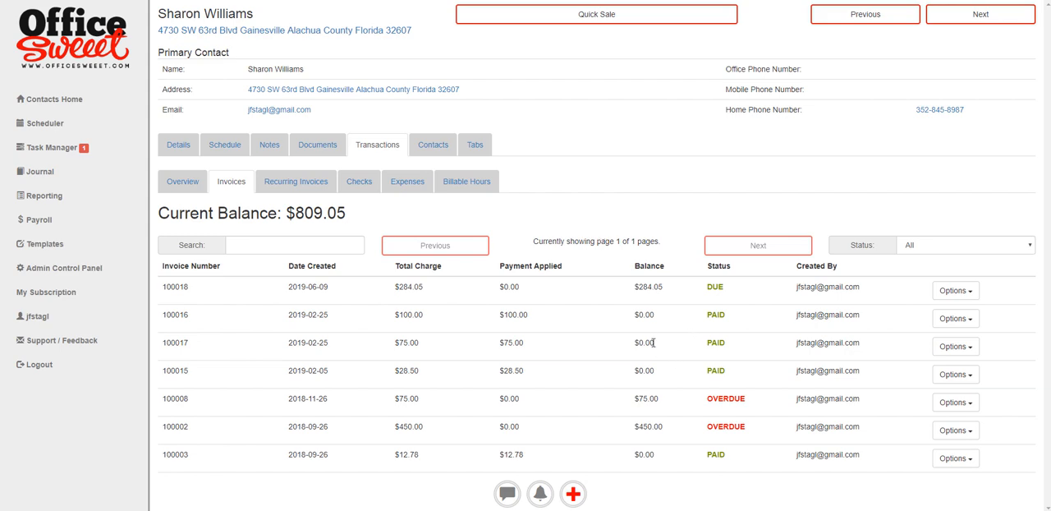
# - Return to the client's uploaded files and check the image/PDF upload form without uploading anything
pyautogui.click(333, 147)
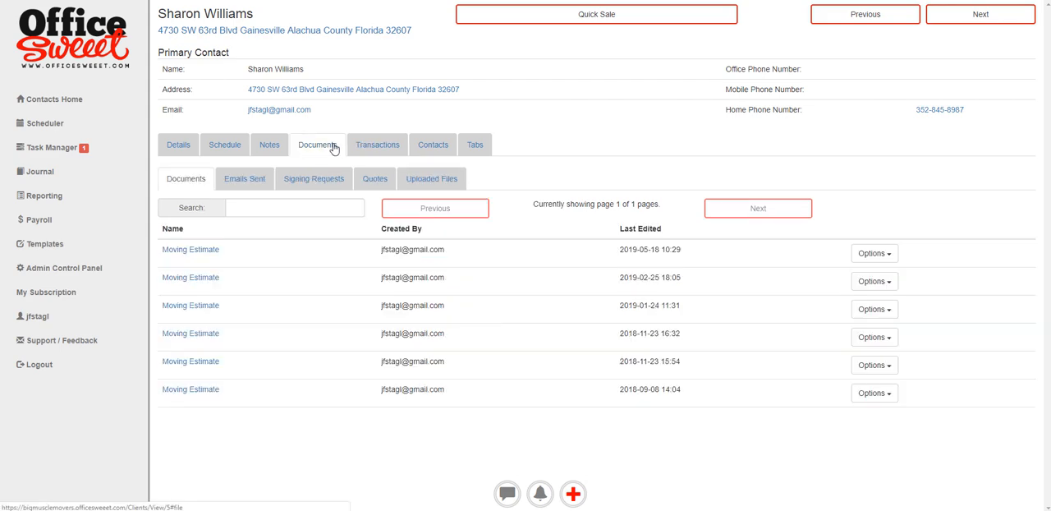
pyautogui.click(434, 181)
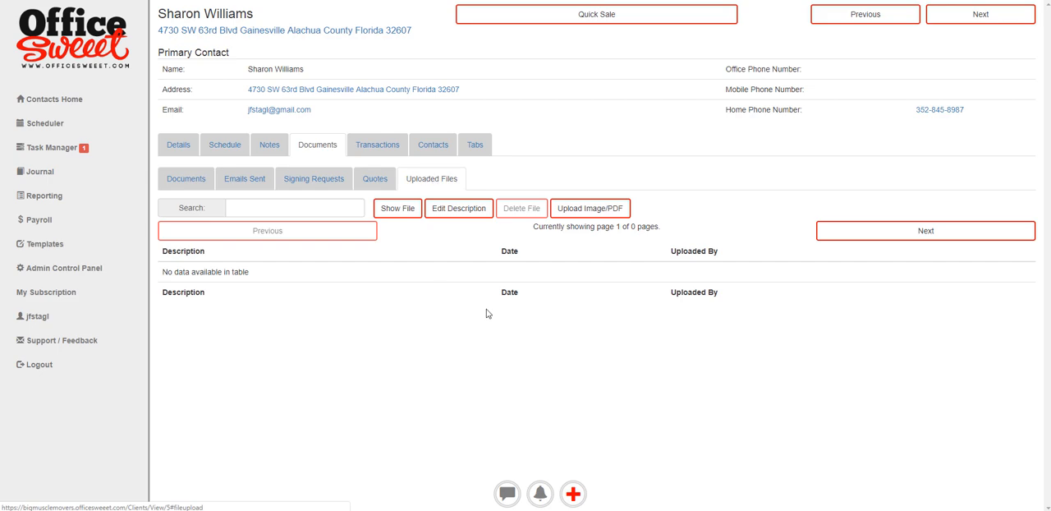
pyautogui.click(581, 214)
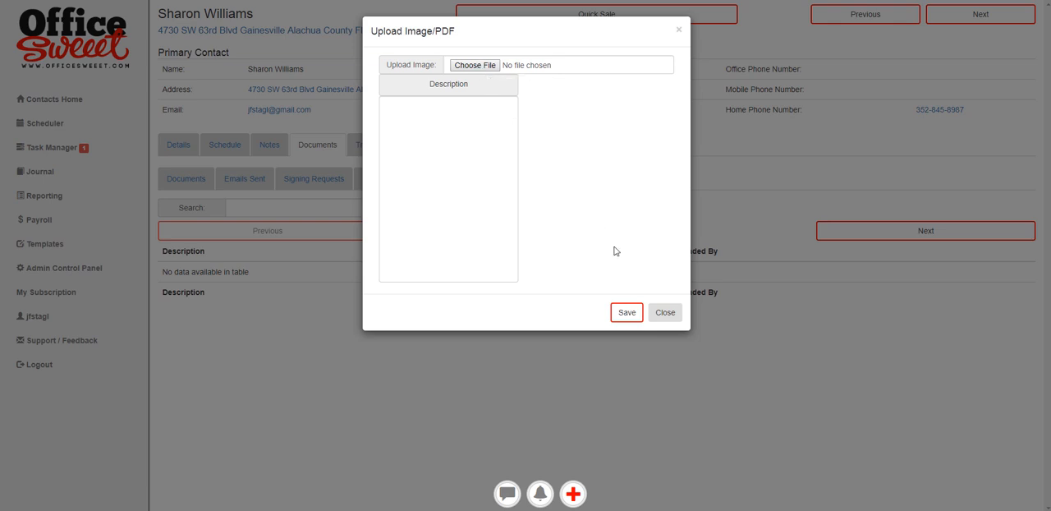
pyautogui.click(665, 312)
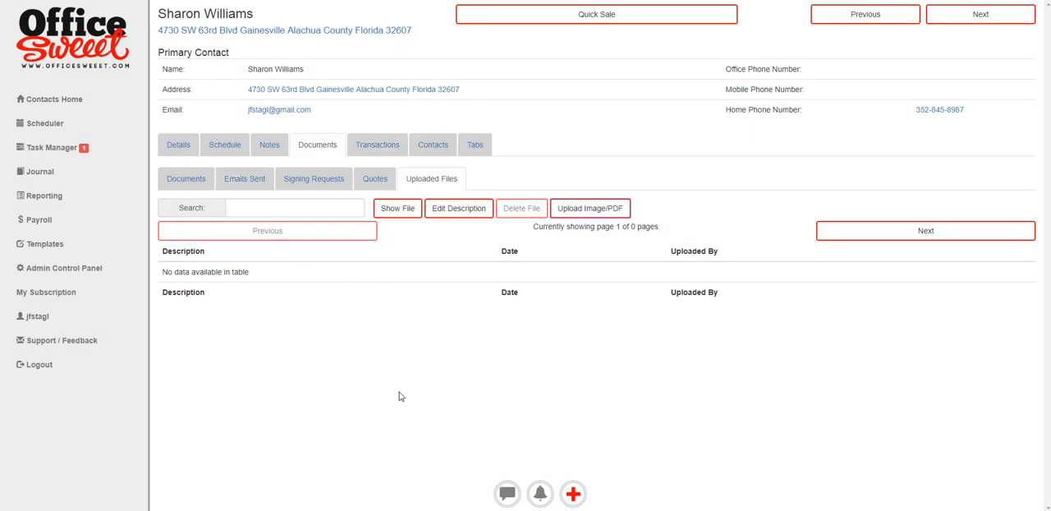
# - Open the vendor Top Lumber Supply and review its purchase orders, emailed documents and uploaded files
pyautogui.click(573, 494)
pyautogui.click(425, 107)
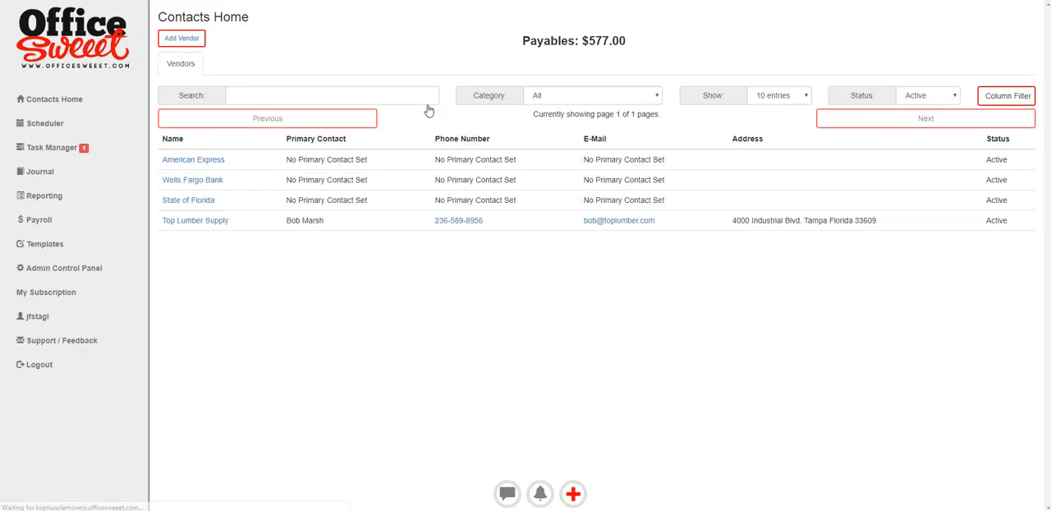
pyautogui.click(204, 220)
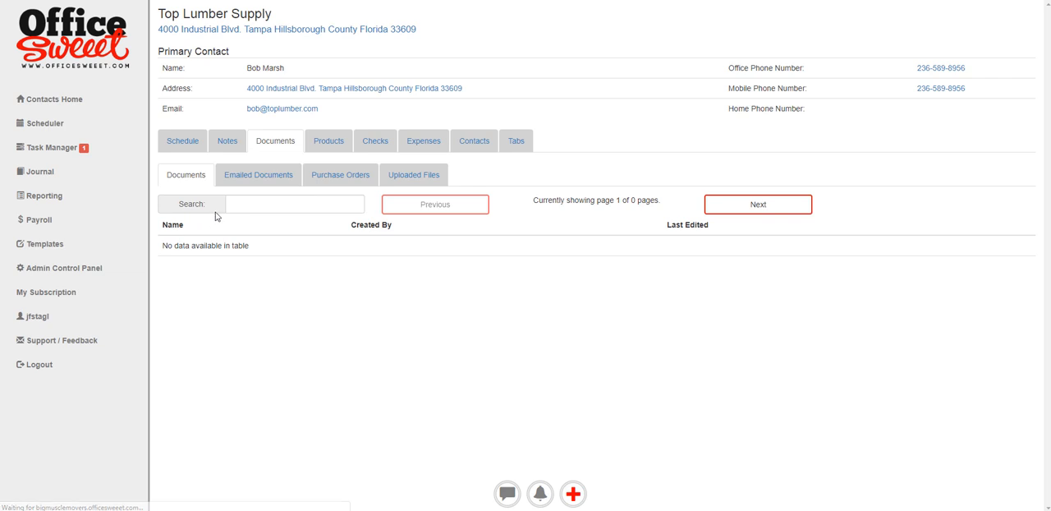
pyautogui.click(336, 174)
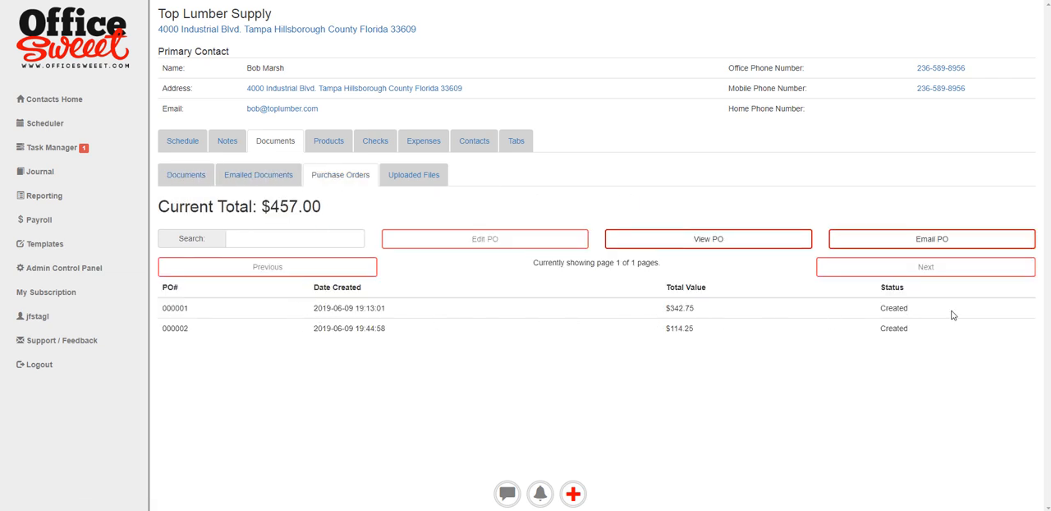
pyautogui.click(261, 182)
pyautogui.click(419, 176)
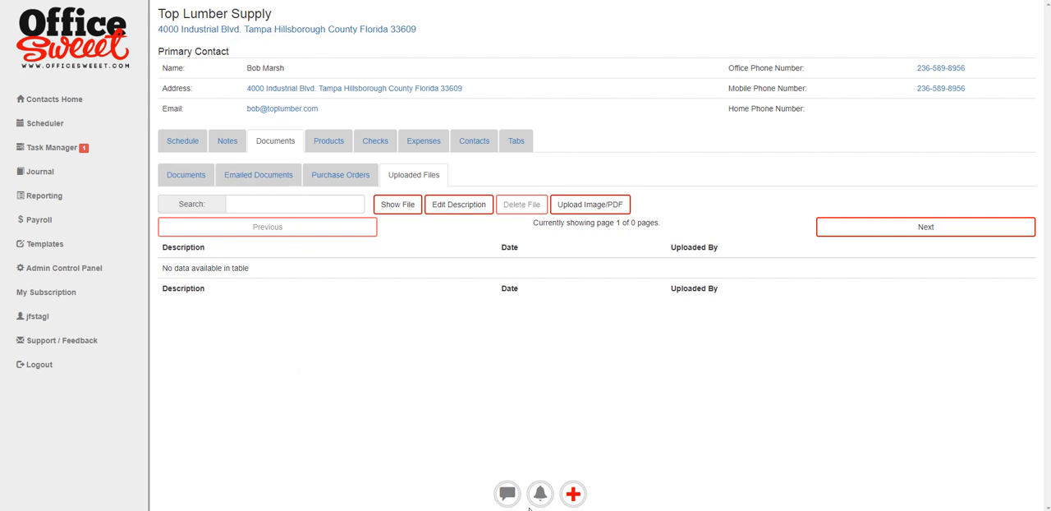
# - Open the team/staff list and view the saved documents of the first employee in the Mover department
pyautogui.click(573, 493)
pyautogui.click(419, 131)
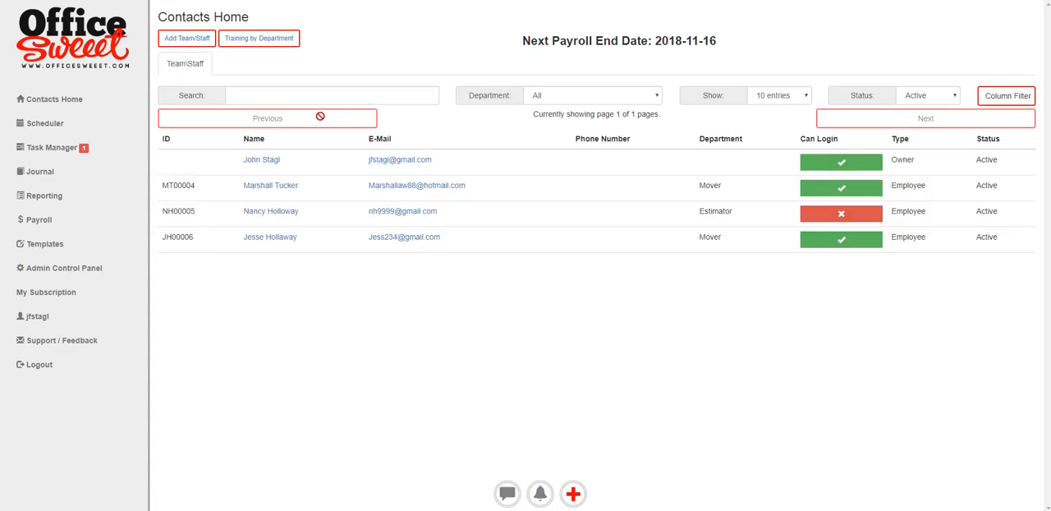
pyautogui.click(255, 187)
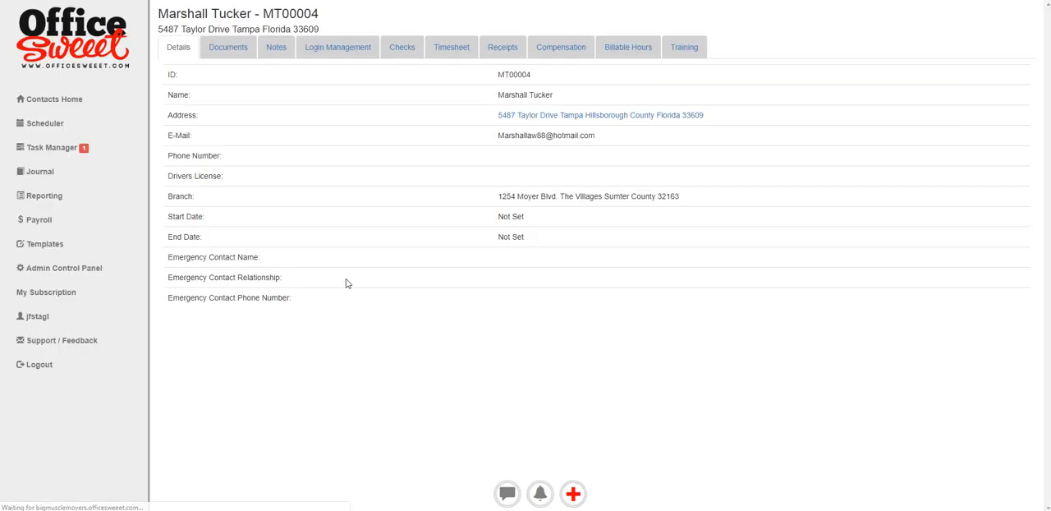
pyautogui.click(229, 50)
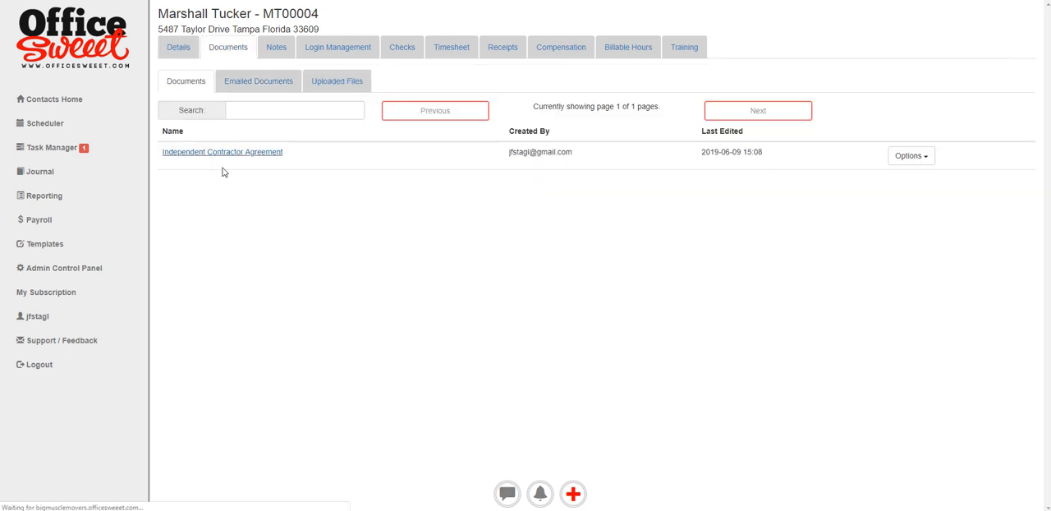
# - Open the employee's Independent Contractor Agreement, examine the merged contractor name and the text, and return to the employee record
pyautogui.click(208, 154)
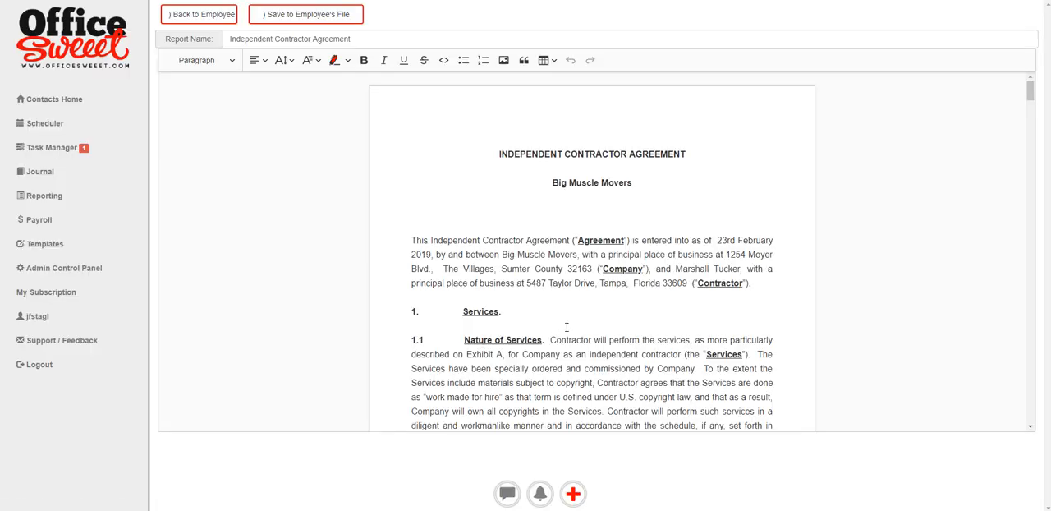
pyautogui.scroll(-2, 575, 288)
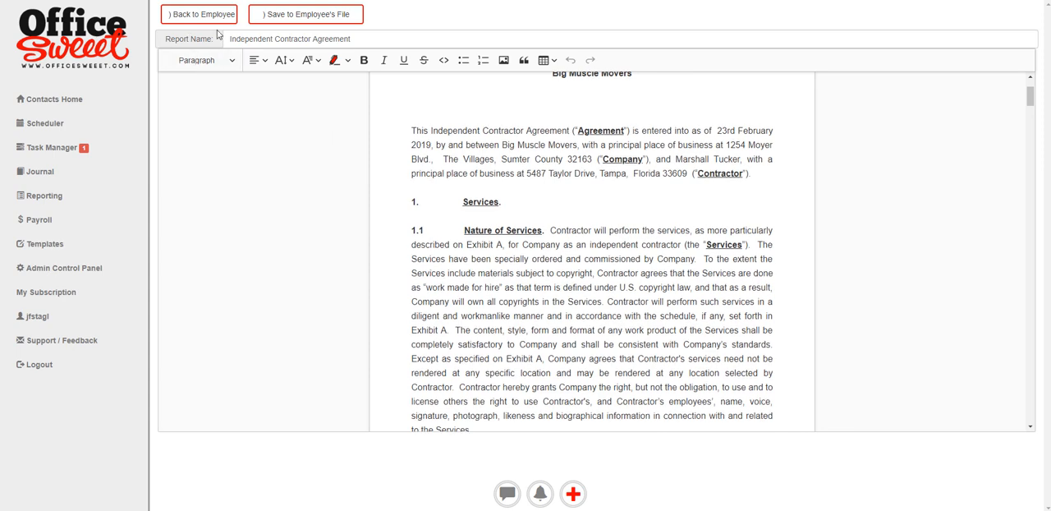
pyautogui.moveTo(675, 159); pyautogui.dragTo(742, 164)
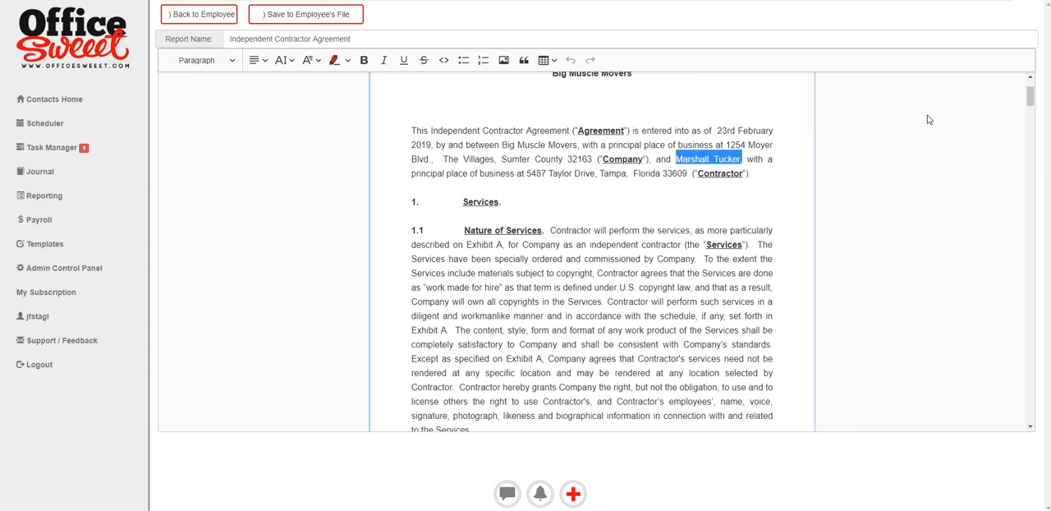
pyautogui.scroll(-10, 657, 337)
pyautogui.scroll(-4, 657, 337)
pyautogui.scroll(5, 293, 117)
pyautogui.click(193, 14)
# - Review the employee's emailed documents and uploaded files
pyautogui.click(230, 48)
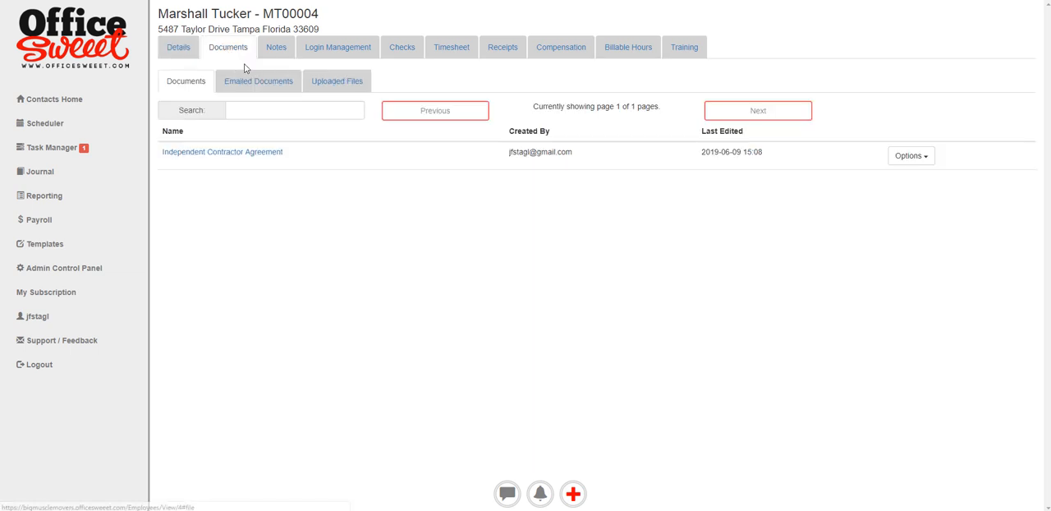
pyautogui.click(265, 81)
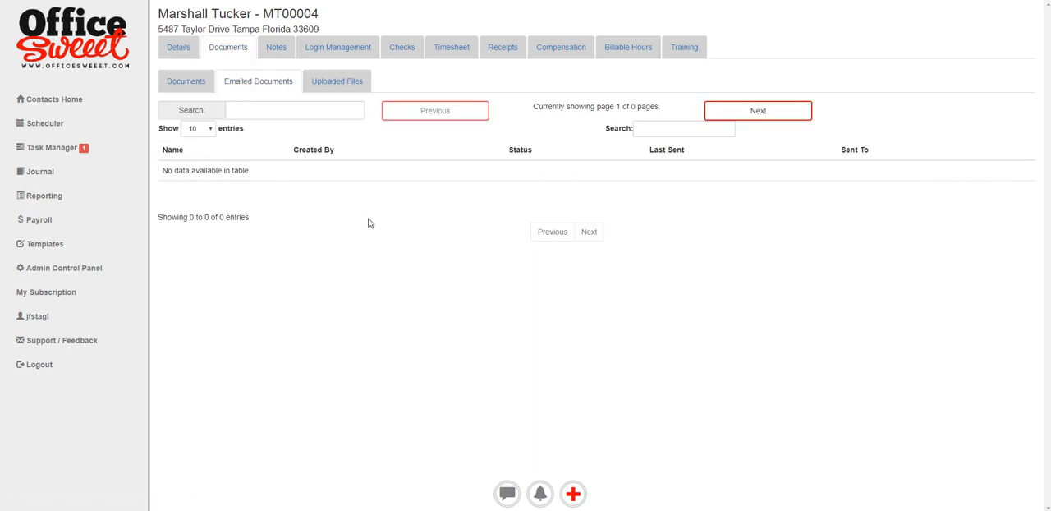
pyautogui.click(349, 84)
# - View the employee's uploaded Privacy Policy file, look through its pages and close it
pyautogui.click(474, 170)
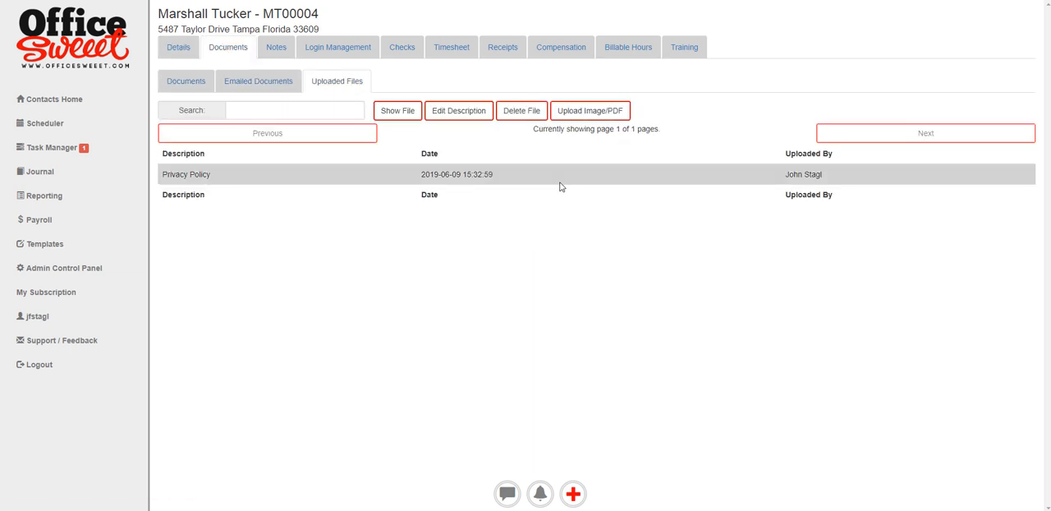
pyautogui.click(409, 118)
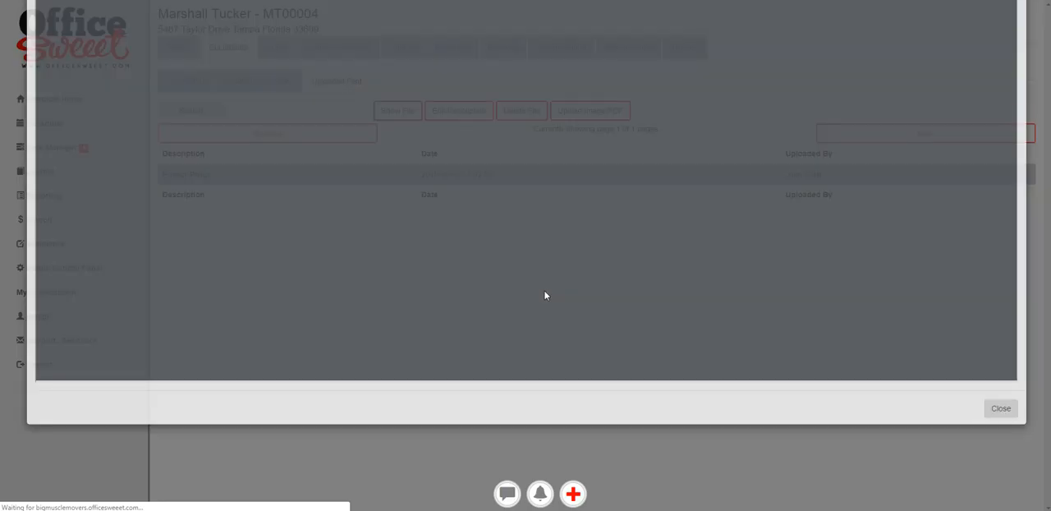
pyautogui.scroll(-3, 615, 313)
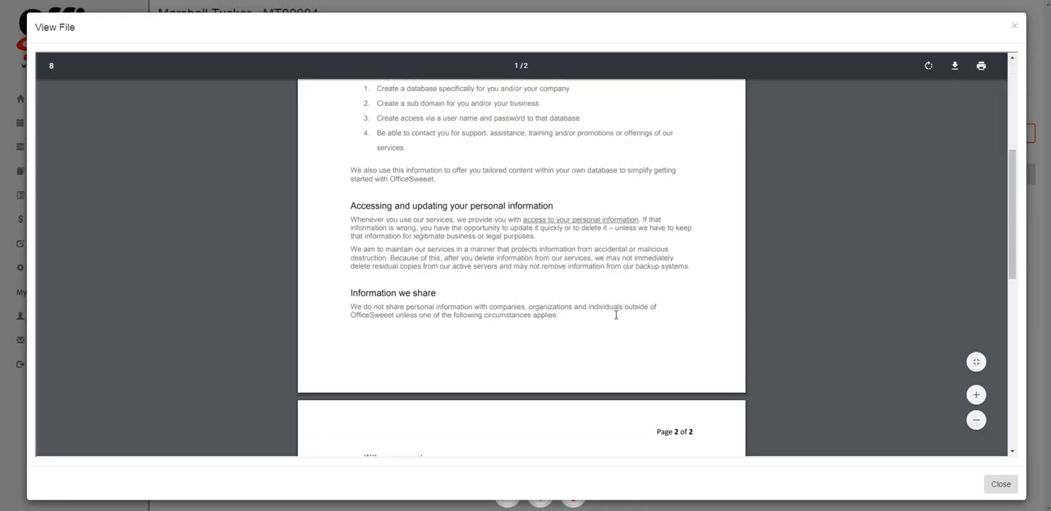
pyautogui.scroll(4, 617, 312)
pyautogui.click(1014, 26)
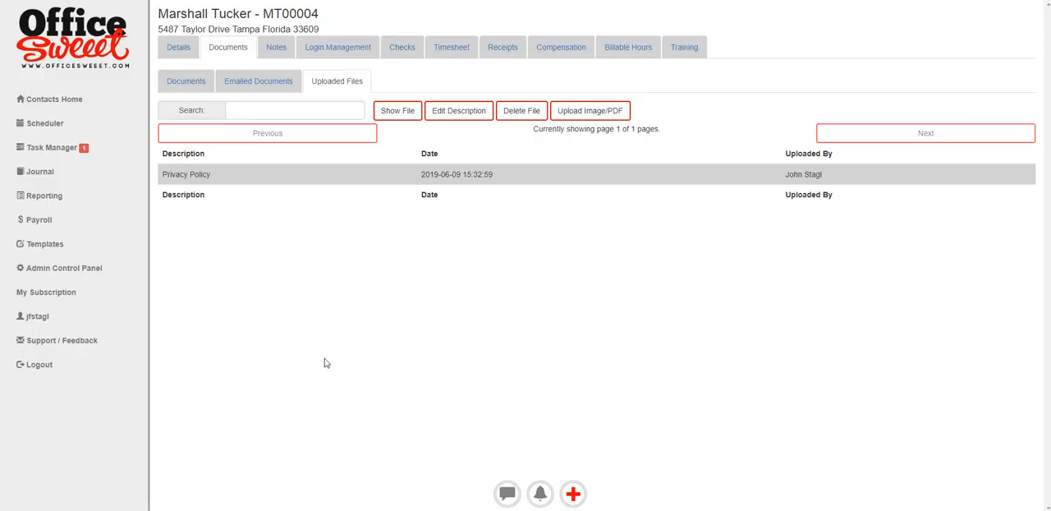
# - Open the company-wide file store from the company info in the Admin Control Panel
pyautogui.click(54, 271)
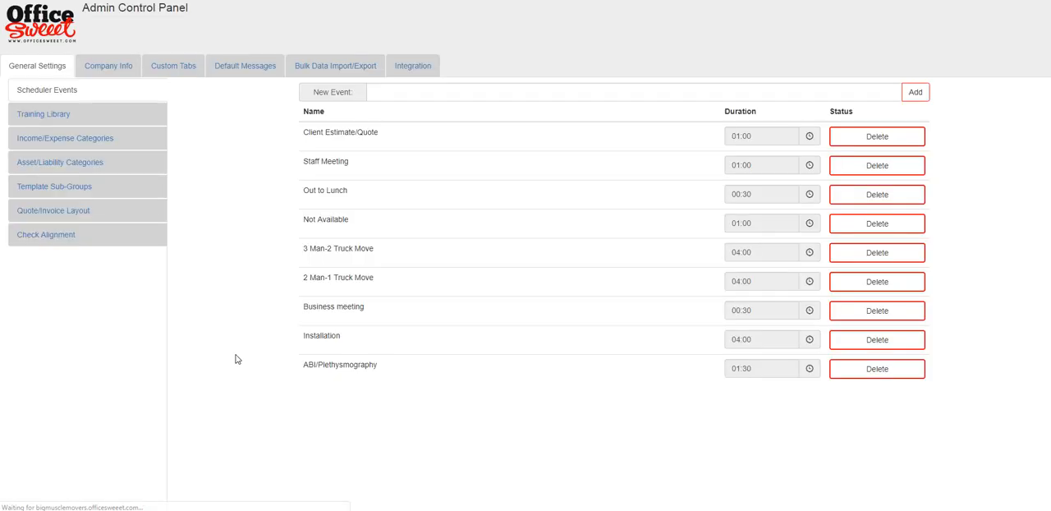
pyautogui.click(126, 78)
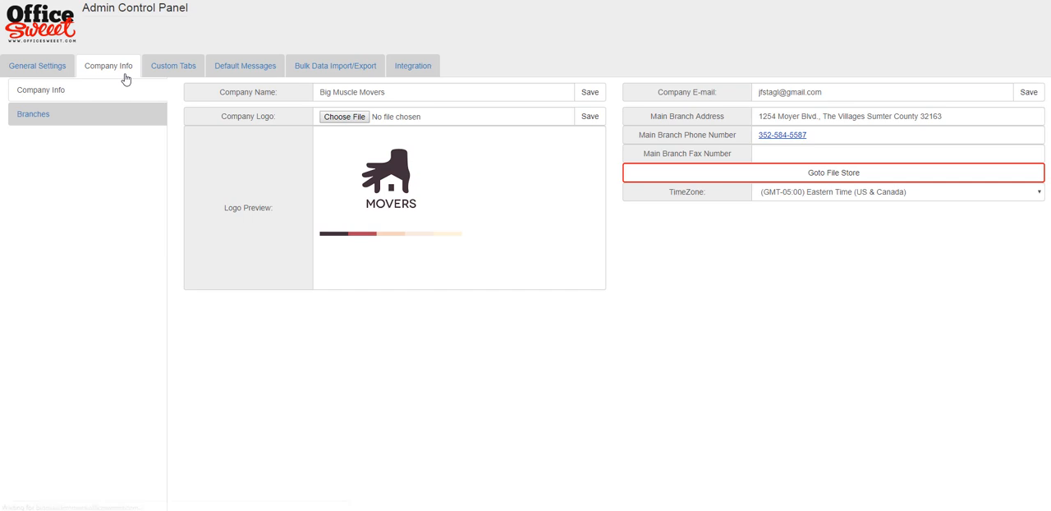
pyautogui.click(832, 173)
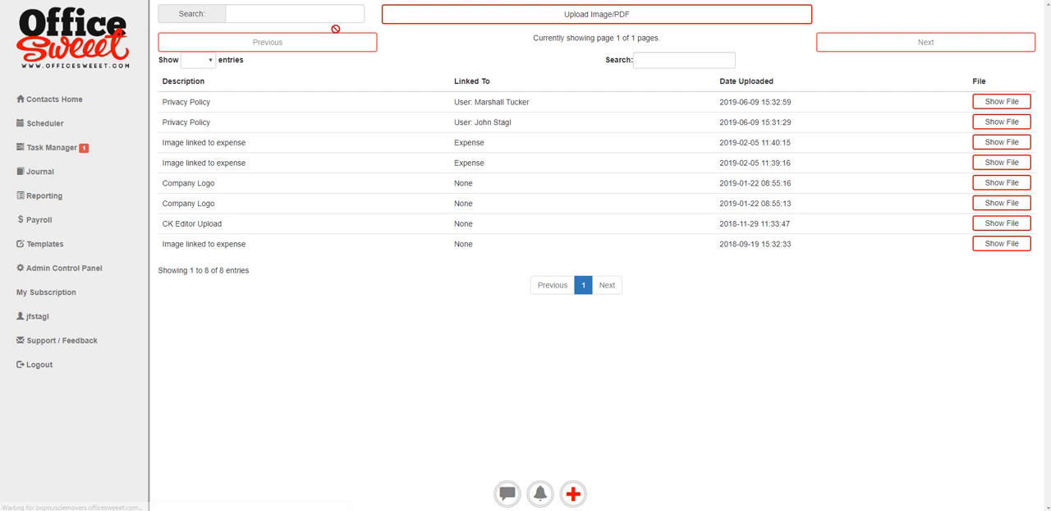
# - Search the file store for "pri", view the most recently uploaded Privacy Policy file and close it
pyautogui.click(243, 17)
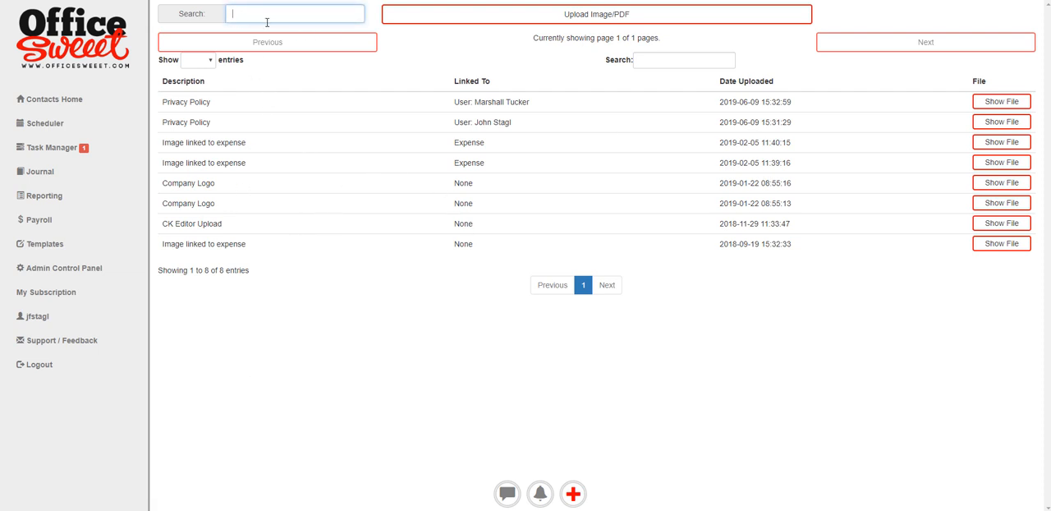
pyautogui.write('pri')
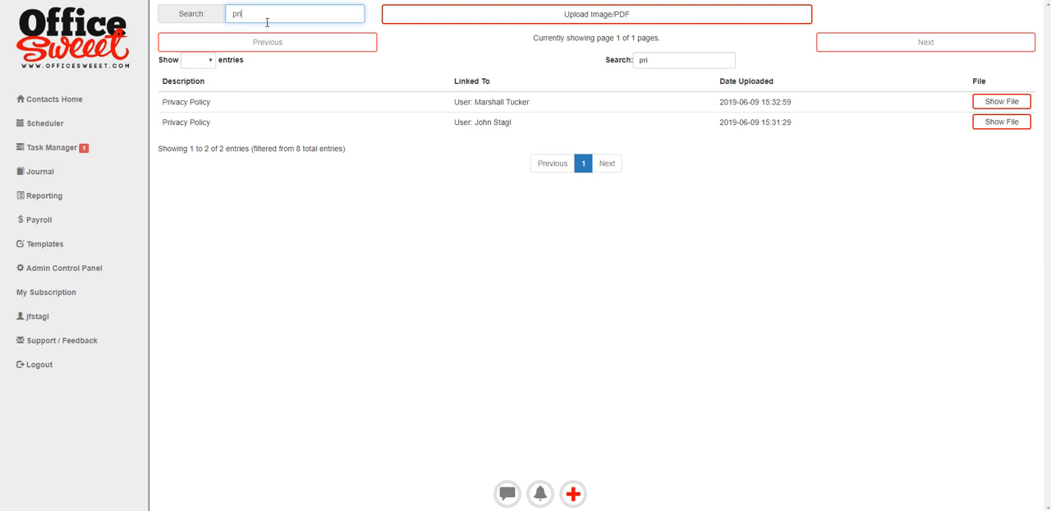
pyautogui.click(725, 107)
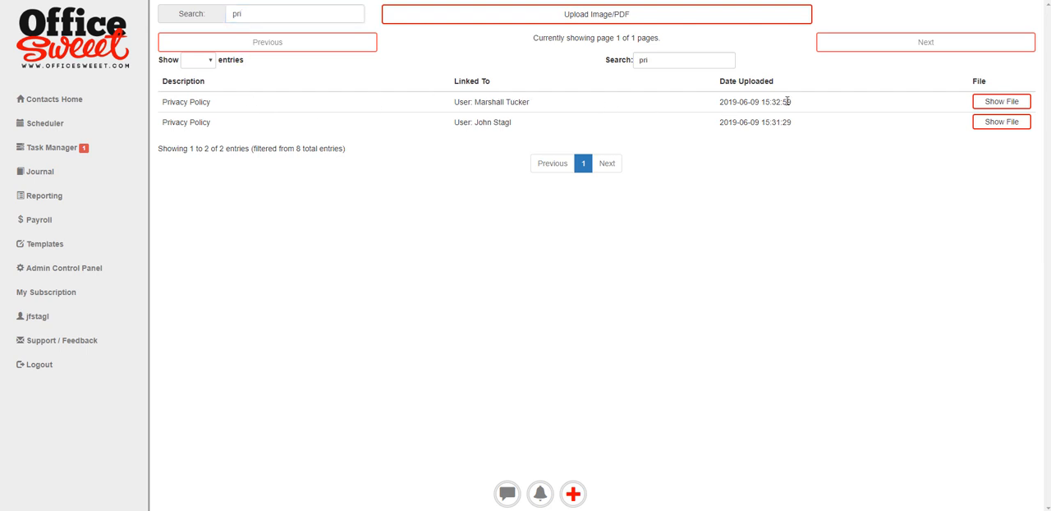
pyautogui.click(995, 102)
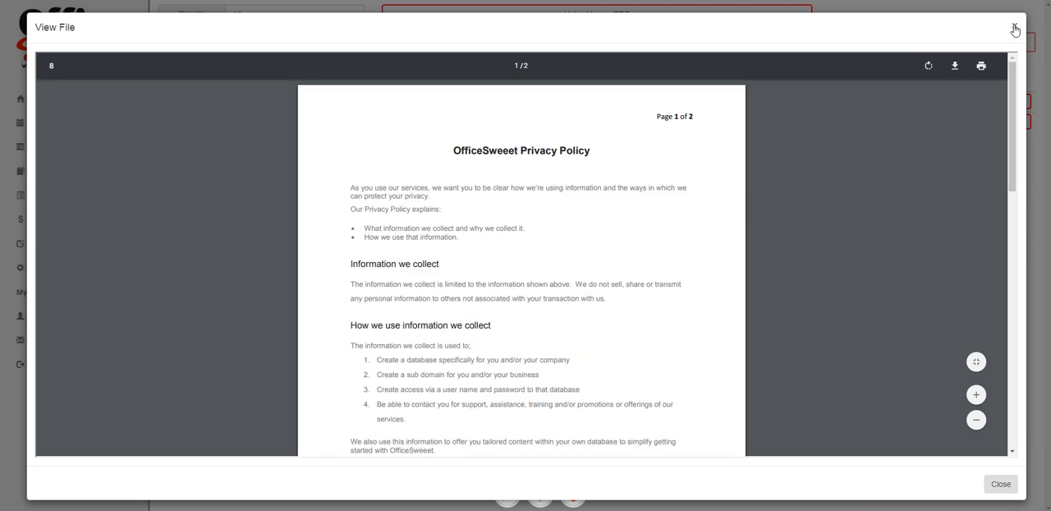
pyautogui.click(1014, 29)
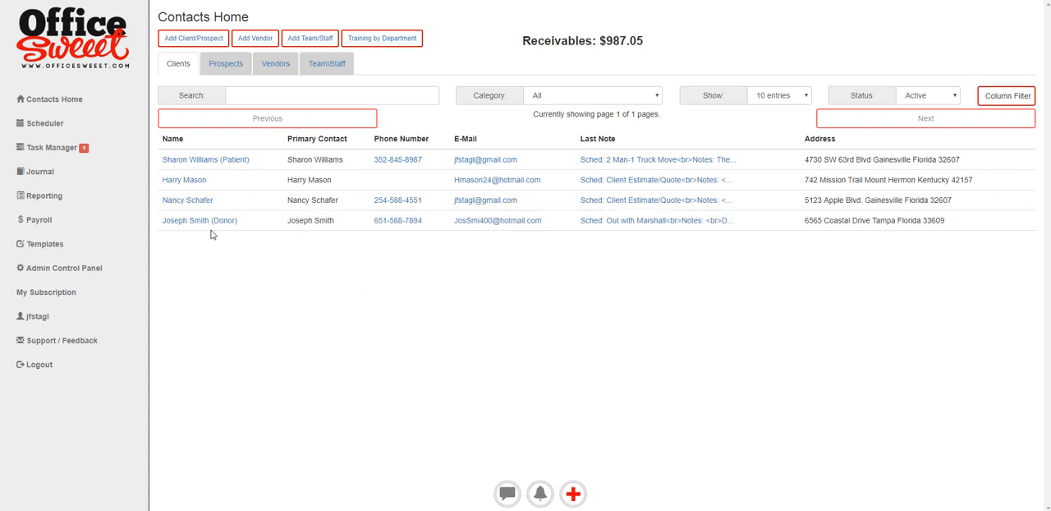
# - Open the Standard NDA template from the Template Manager for editing
pyautogui.click(44, 244)
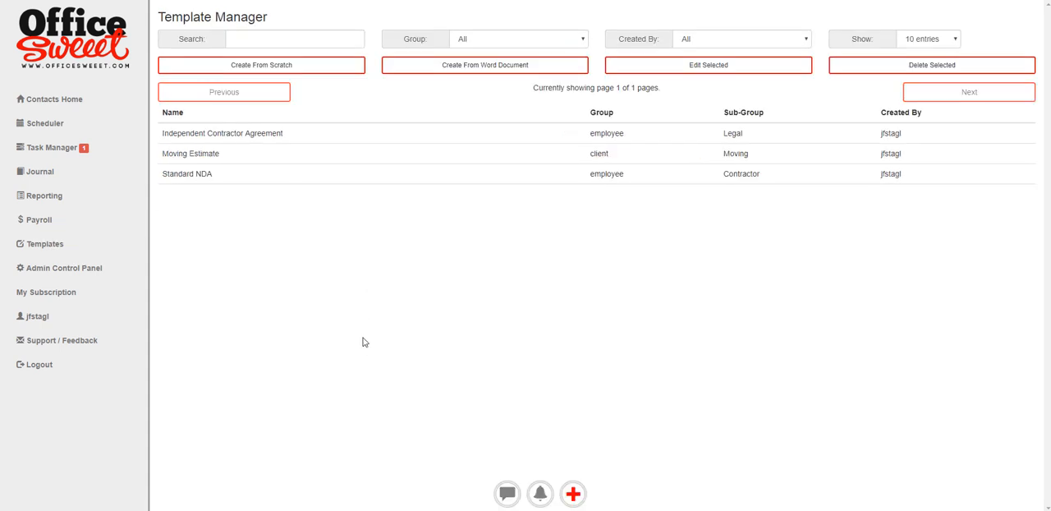
pyautogui.click(178, 173)
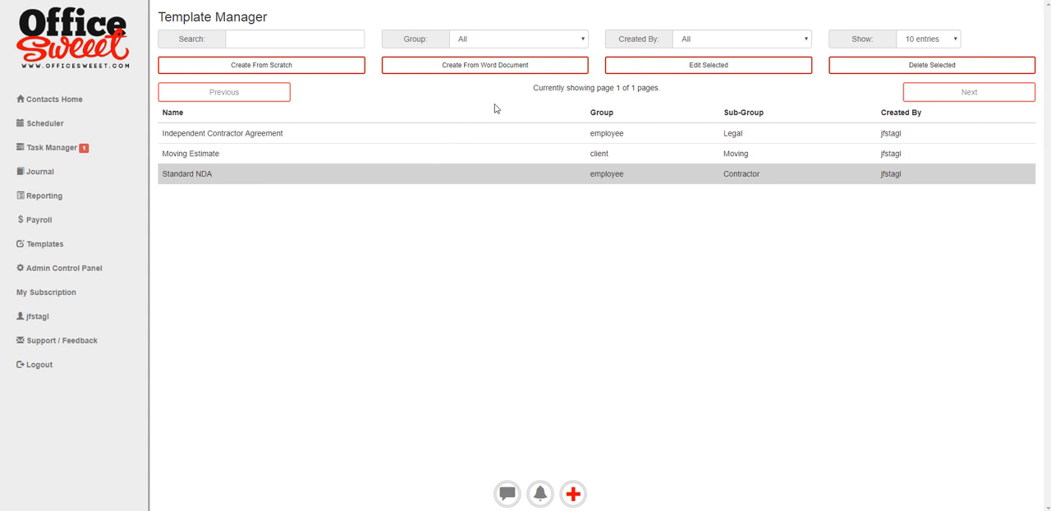
pyautogui.click(665, 66)
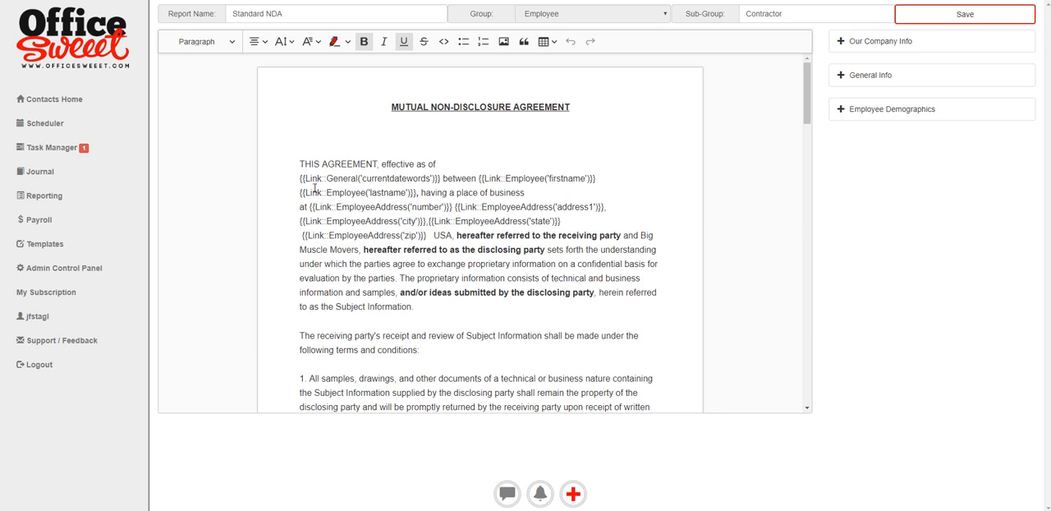
# - Examine the date and employee link placeholders and the clauses throughout the Standard NDA template
pyautogui.moveTo(297, 179); pyautogui.dragTo(585, 178)
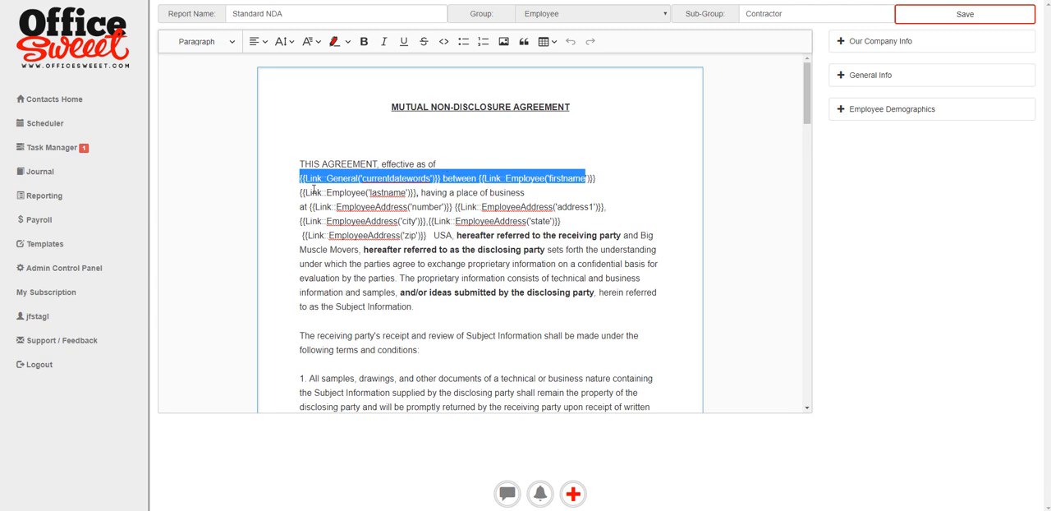
pyautogui.click(456, 179)
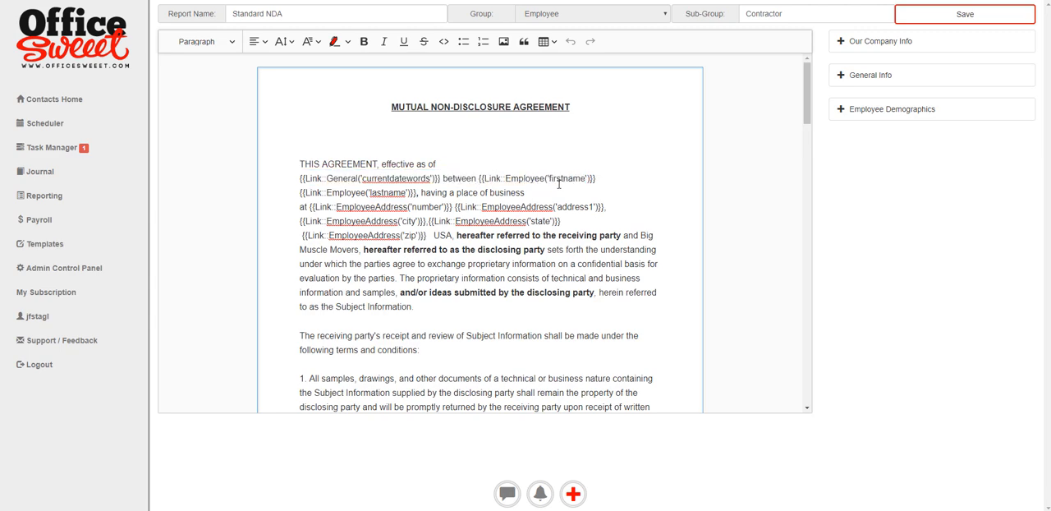
pyautogui.scroll(-8, 495, 314)
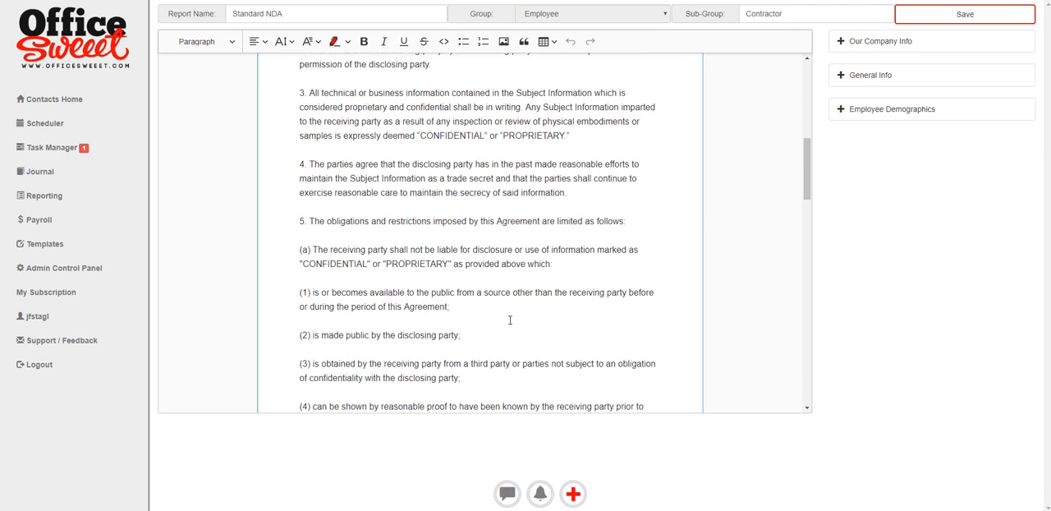
pyautogui.scroll(-10, 510, 321)
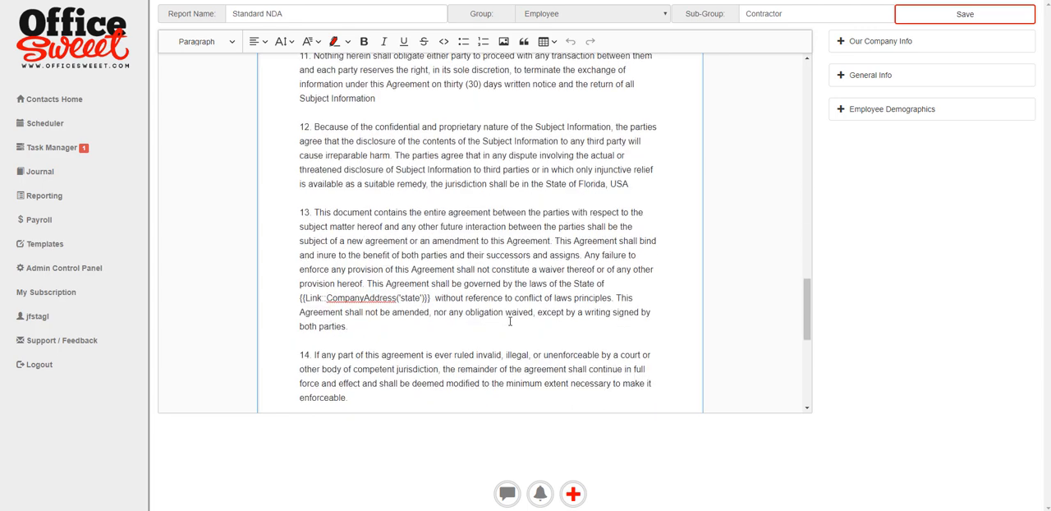
pyautogui.scroll(-2, 510, 322)
pyautogui.scroll(15, 407, 254)
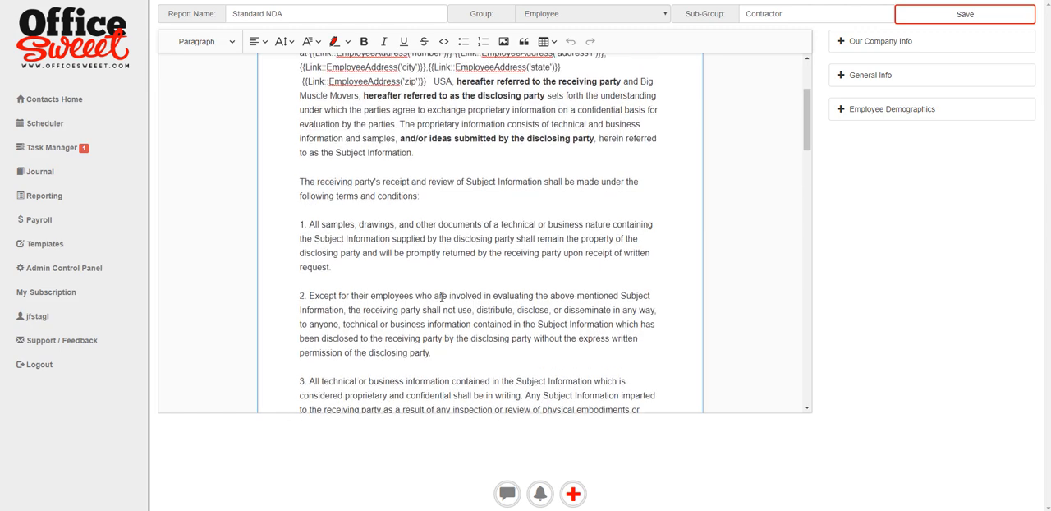
pyautogui.scroll(2, 441, 297)
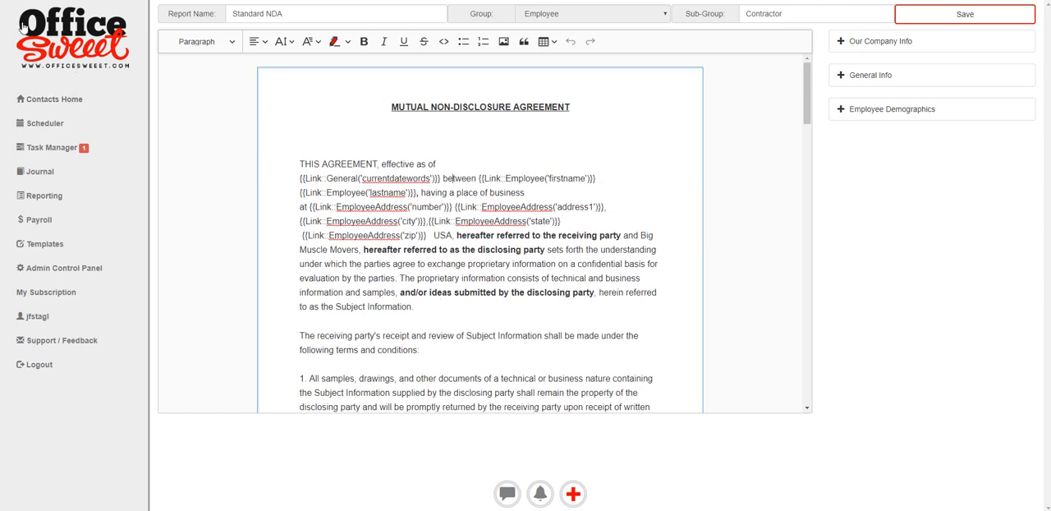
# - Return to the template list, open the Moving Estimate template and examine its client data links, highlighting the Move Date and Time placeholder
pyautogui.hotkey('alt', 'Left')
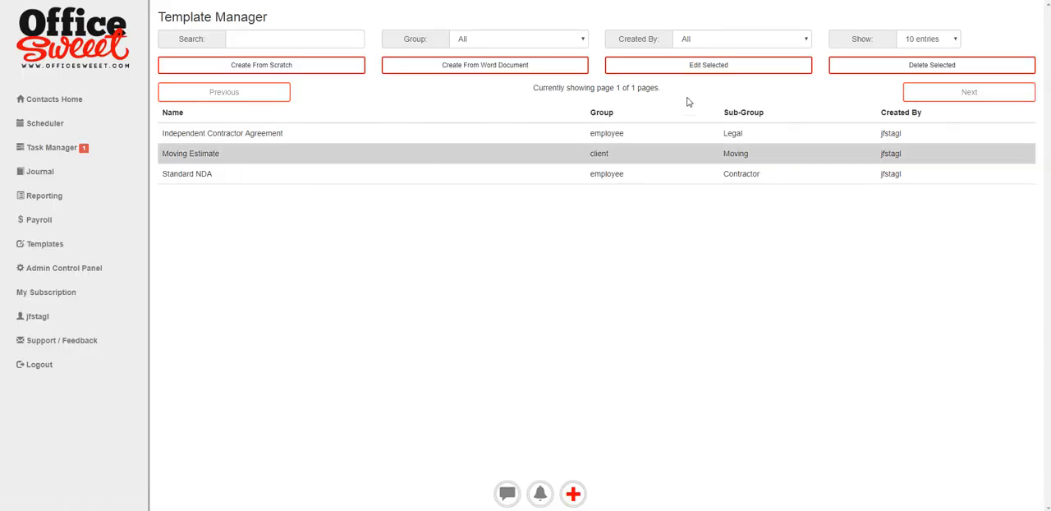
pyautogui.click(744, 66)
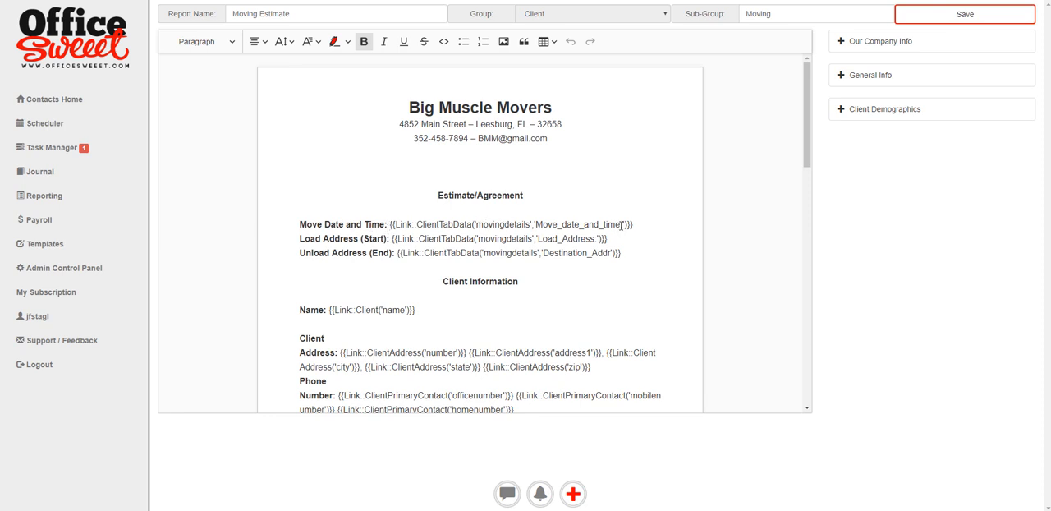
pyautogui.scroll(-2, 487, 312)
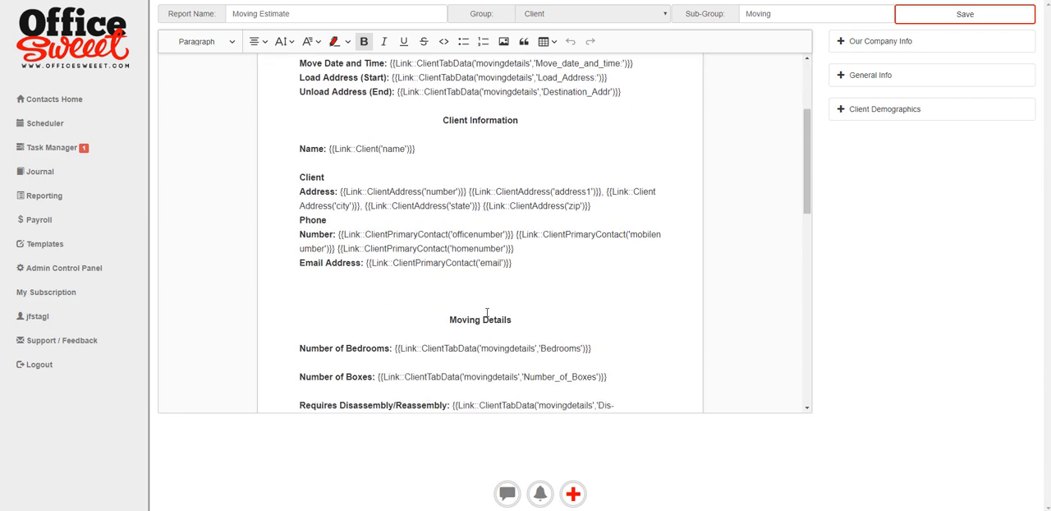
pyautogui.scroll(-9, 487, 312)
pyautogui.scroll(-1, 490, 315)
pyautogui.scroll(3, 490, 315)
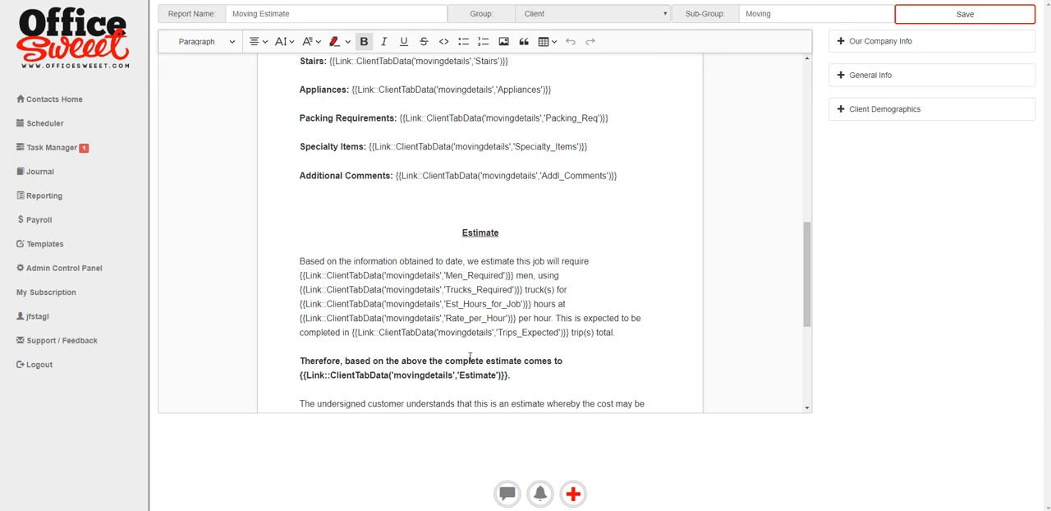
pyautogui.scroll(8, 469, 356)
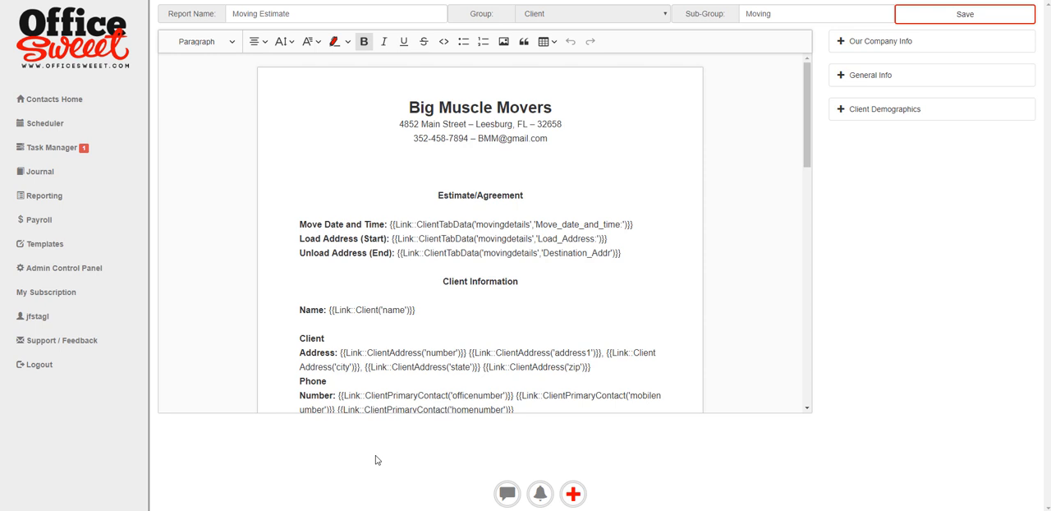
pyautogui.moveTo(635, 224)
pyautogui.mouseDown()
pyautogui.moveTo(482, 223)
pyautogui.moveTo(386, 240)
pyautogui.moveTo(400, 224)
pyautogui.mouseUp()
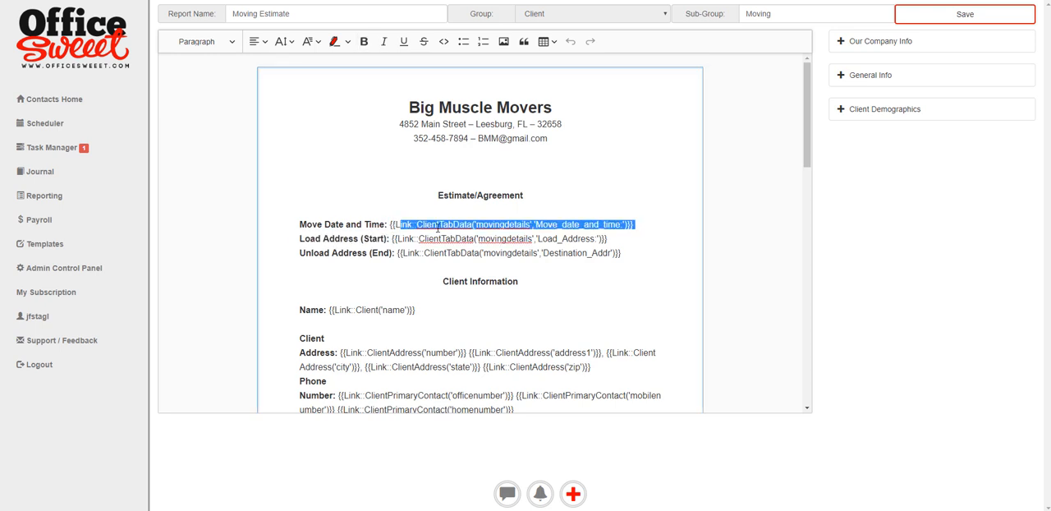
# - Examine the General Info date and time links and the movingdetails Tab Data links available for the Moving Estimate template
pyautogui.click(597, 253)
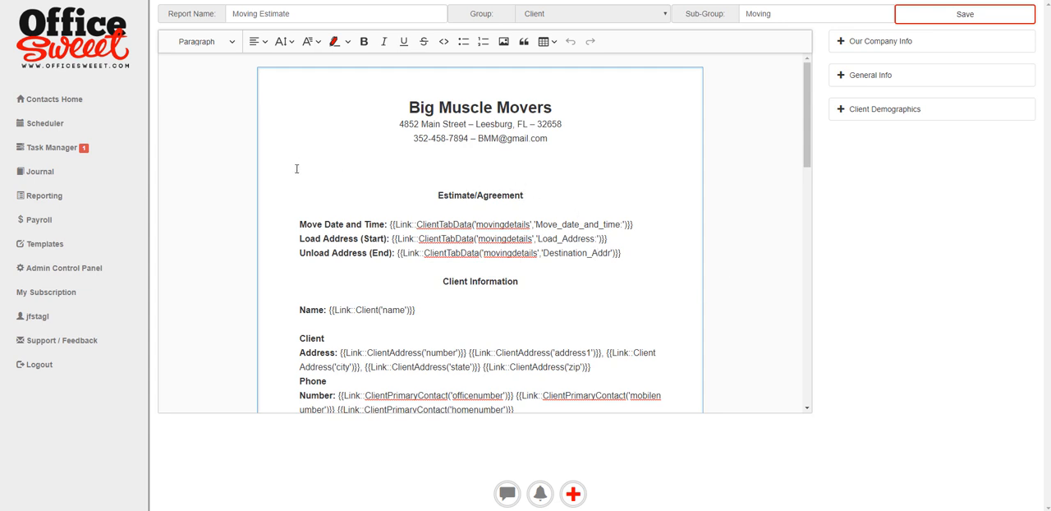
pyautogui.click(838, 77)
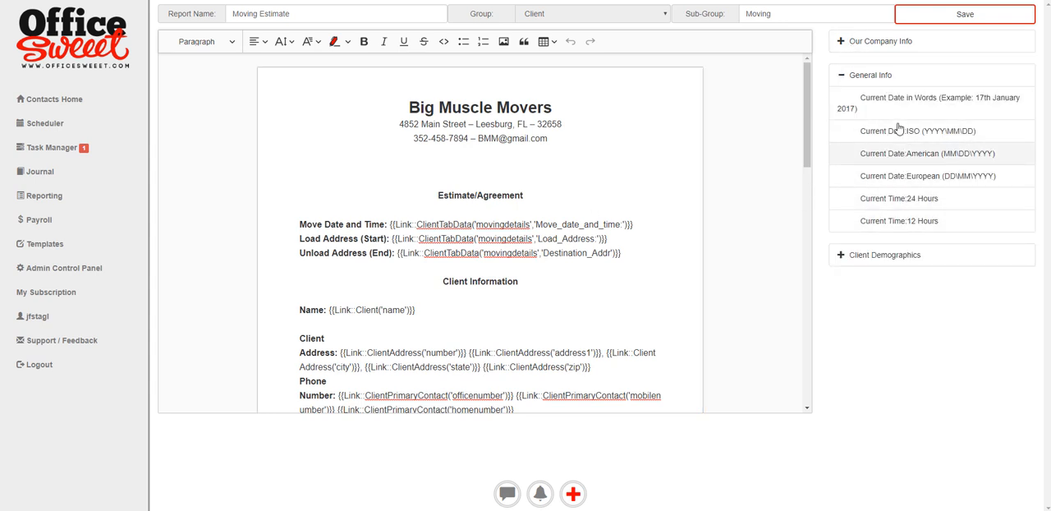
pyautogui.click(839, 77)
pyautogui.click(840, 110)
pyautogui.click(850, 200)
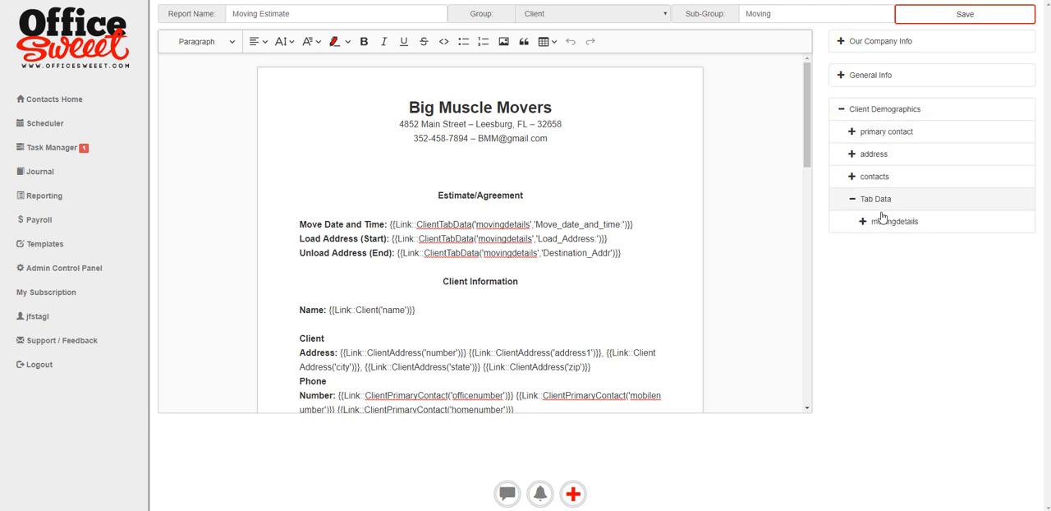
pyautogui.click(872, 224)
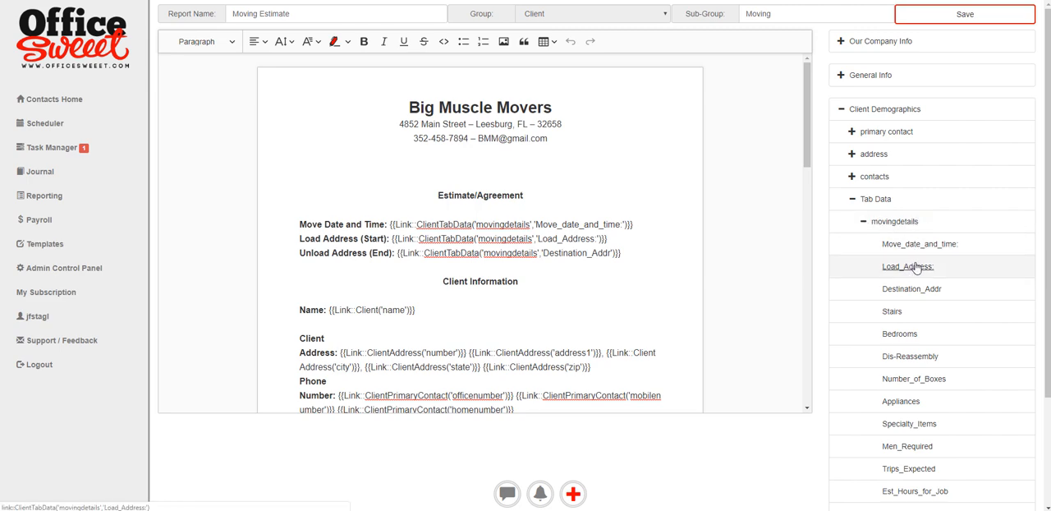
pyautogui.scroll(-3, 931, 322)
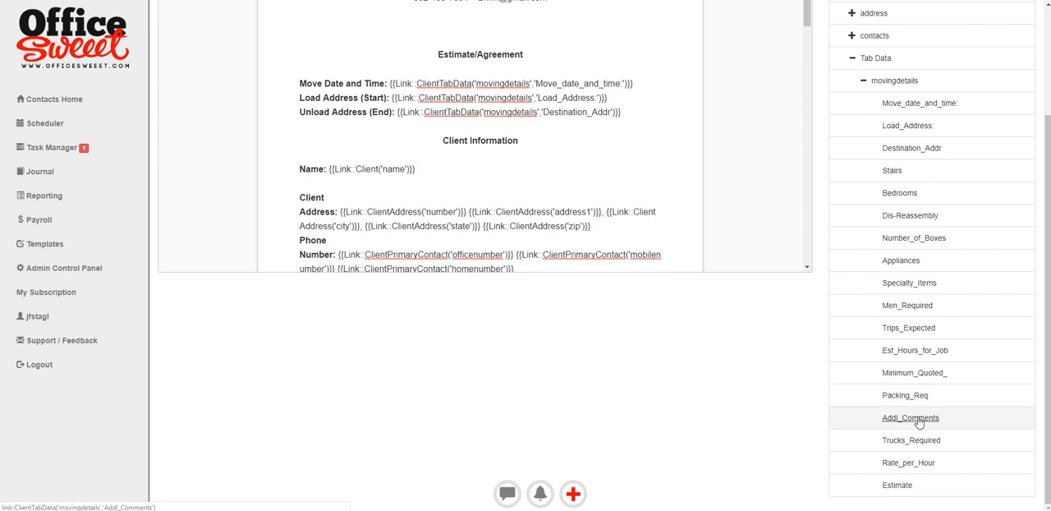
pyautogui.click(918, 421)
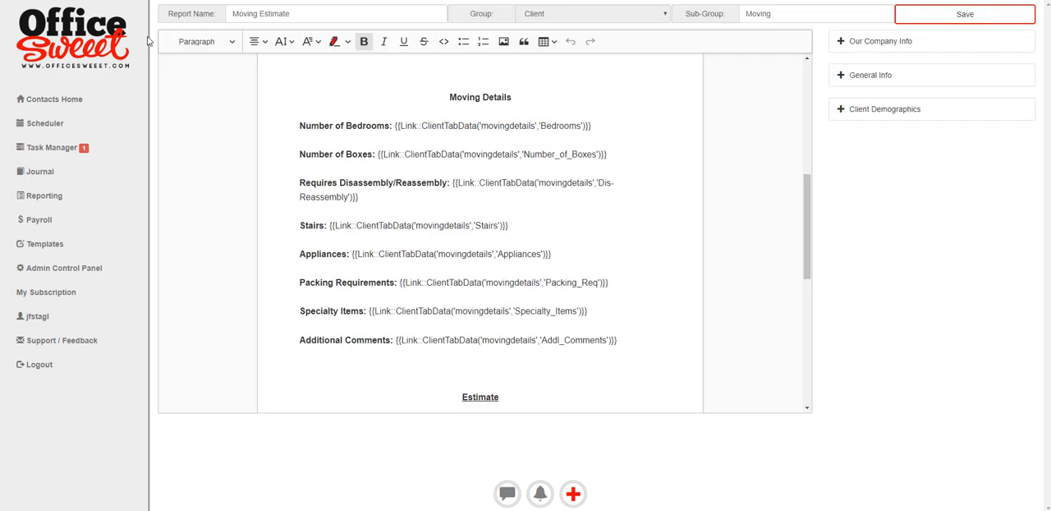
# - Leave the template, open the record of the client marked Patient and view the client's documents and Moving Details data
pyautogui.hotkey('alt', 'Left')
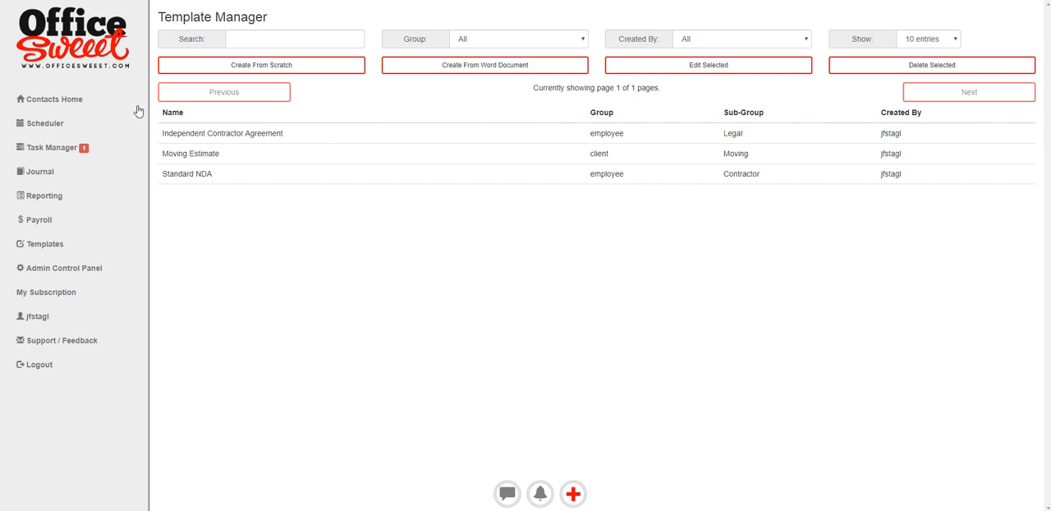
pyautogui.click(92, 55)
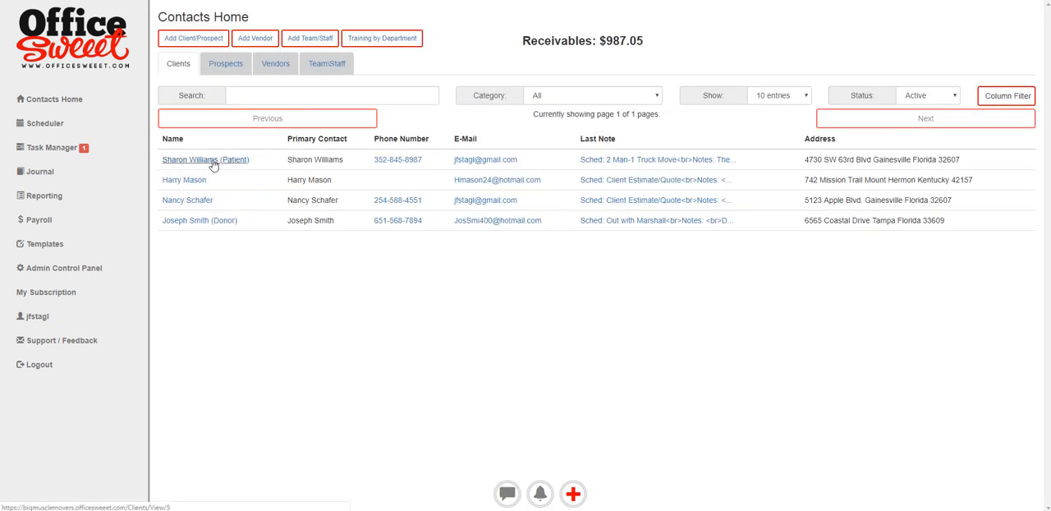
pyautogui.click(212, 164)
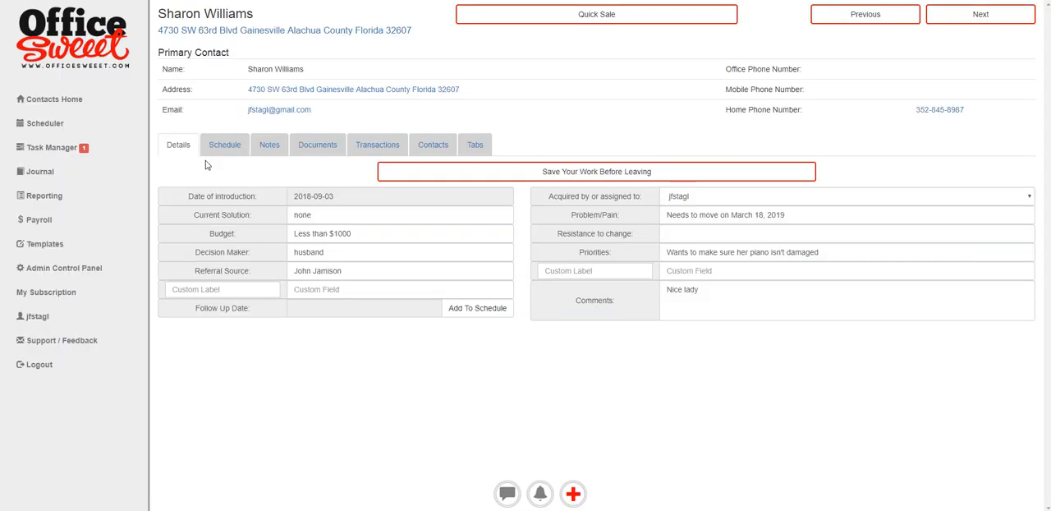
pyautogui.click(311, 147)
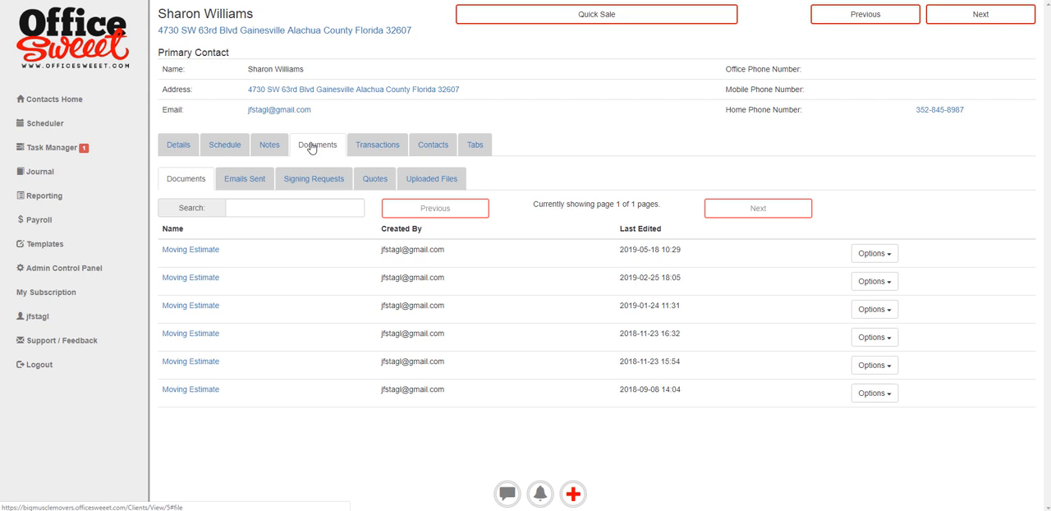
pyautogui.click(476, 147)
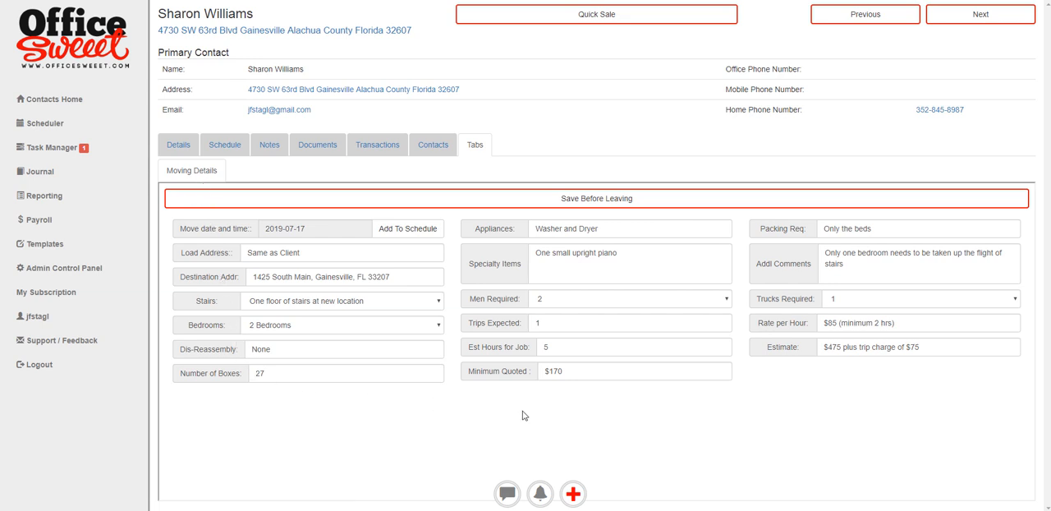
# - Open the Custom Tabs designer for Moving Details in the Admin Control Panel and look at the Add Text Input dialog
pyautogui.click(60, 275)
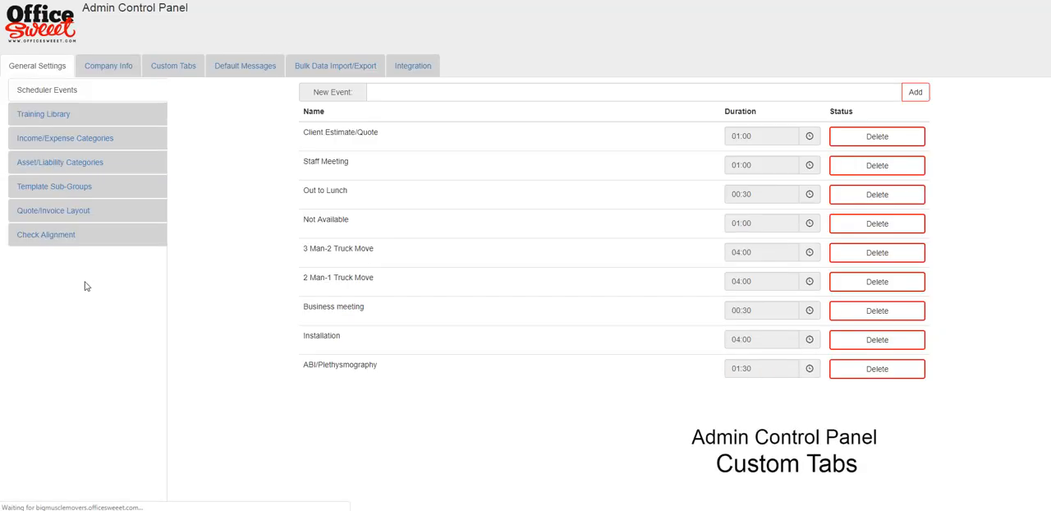
pyautogui.click(159, 67)
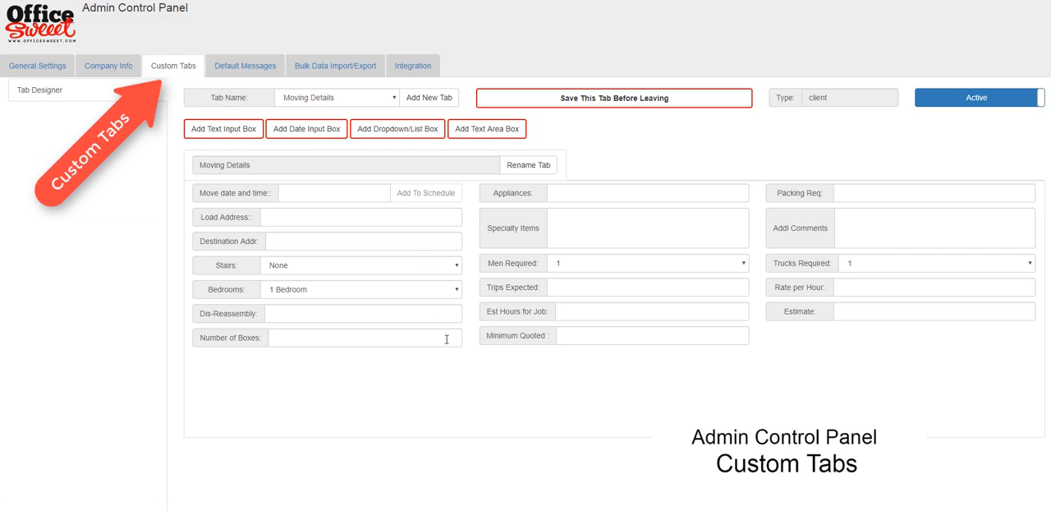
pyautogui.click(220, 129)
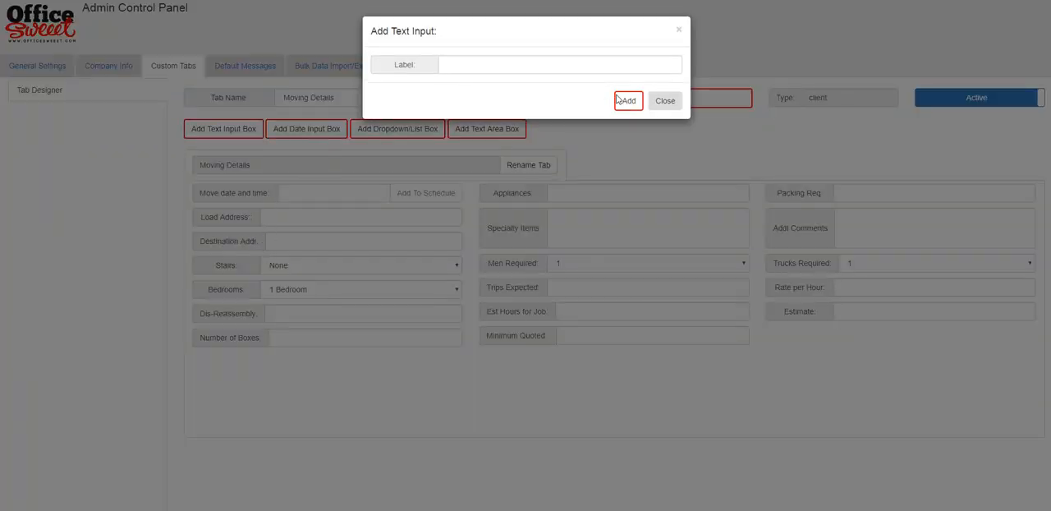
pyautogui.click(665, 101)
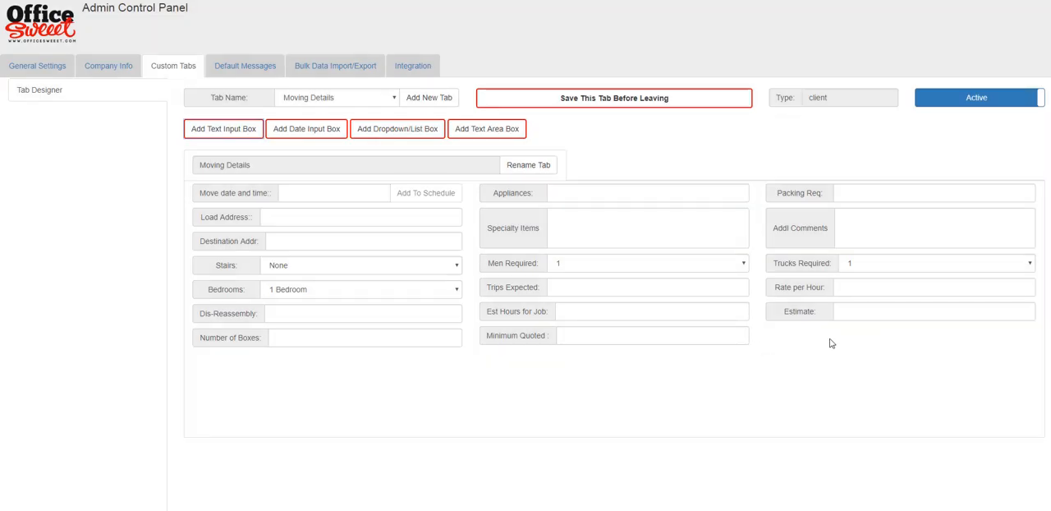
# - Add a text input field labelled "New Text Box" to the Moving Details custom tab
pyautogui.click(223, 131)
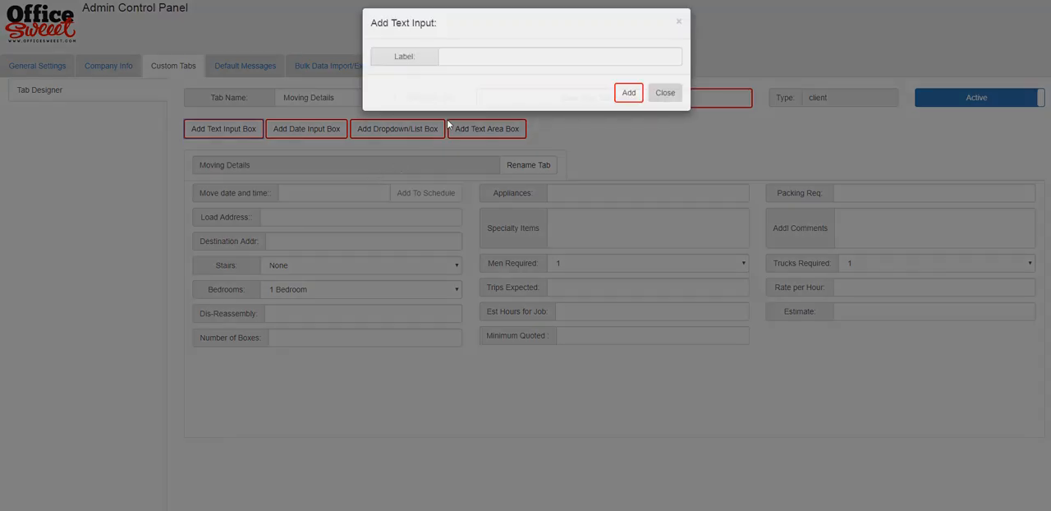
pyautogui.click(467, 63)
pyautogui.write('N')
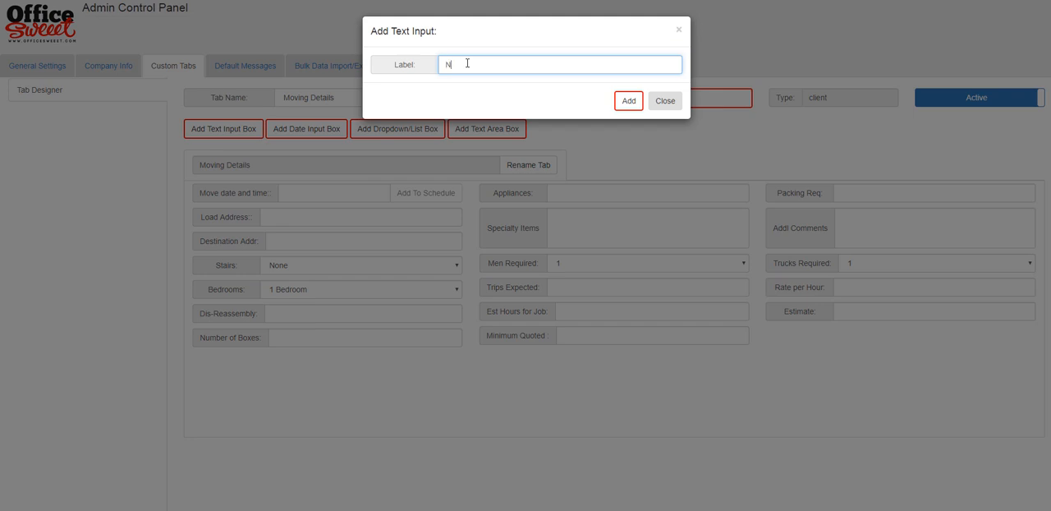
pyautogui.write('ew Text Box')
pyautogui.click(625, 101)
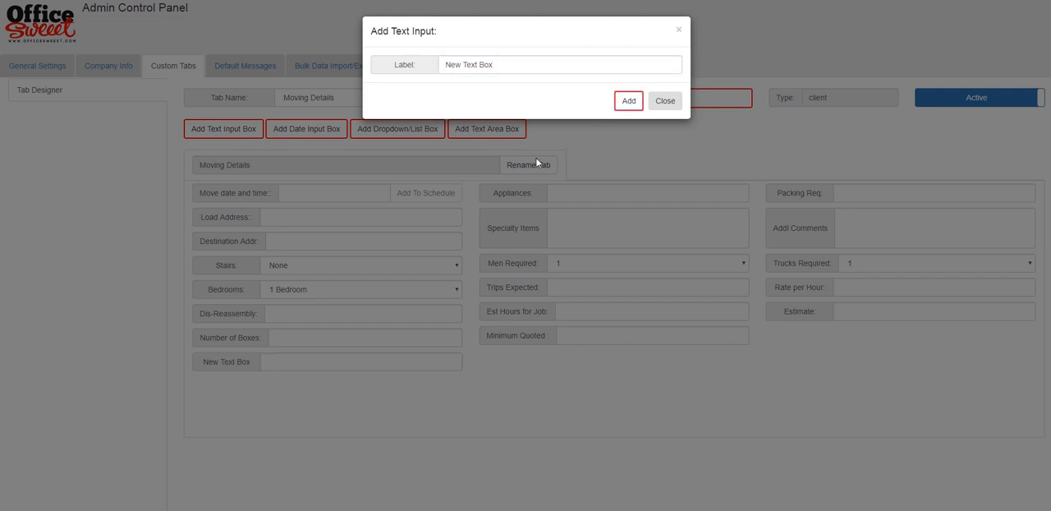
pyautogui.click(667, 102)
# - Move the New Text Box field from the first column to the third column of the Moving Details tab
pyautogui.click(337, 363)
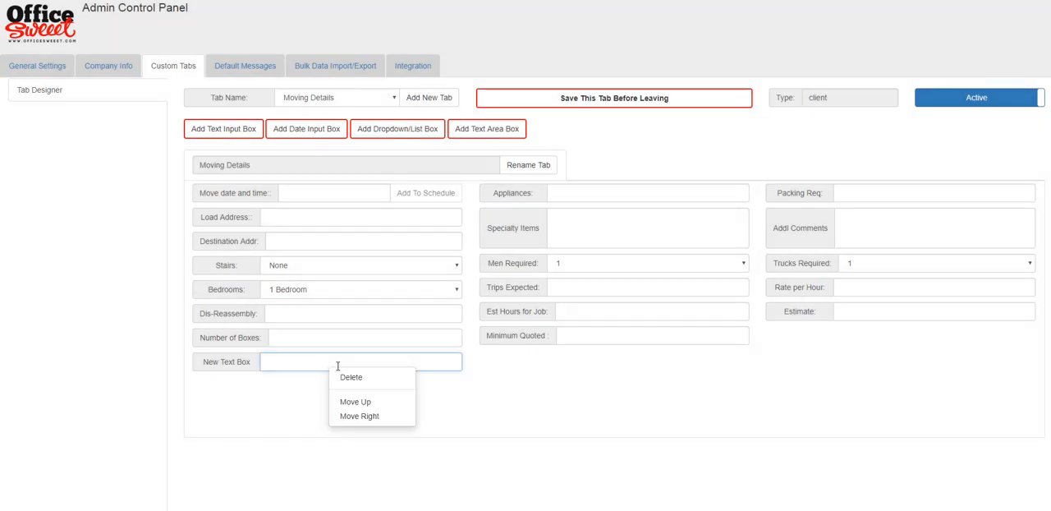
pyautogui.click(368, 417)
pyautogui.click(546, 359)
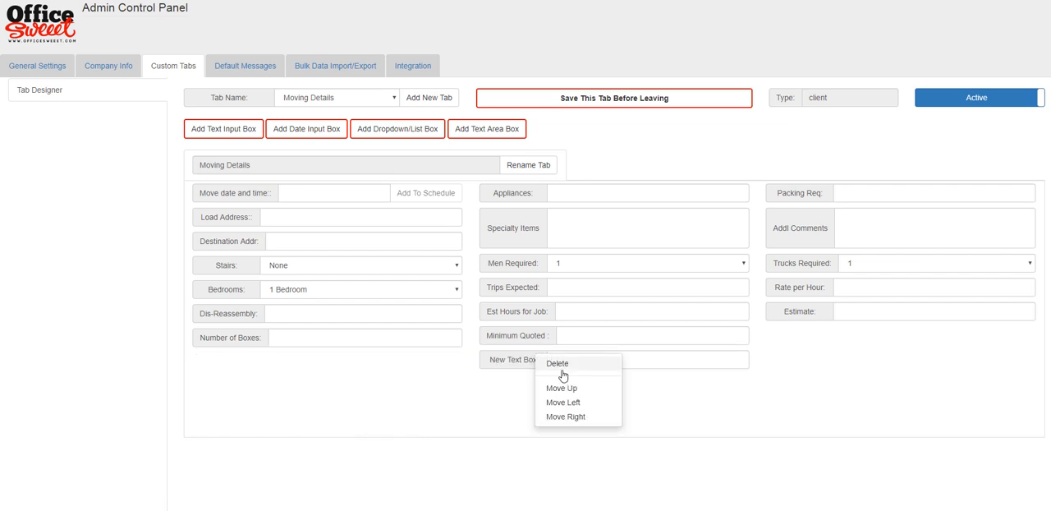
pyautogui.click(573, 416)
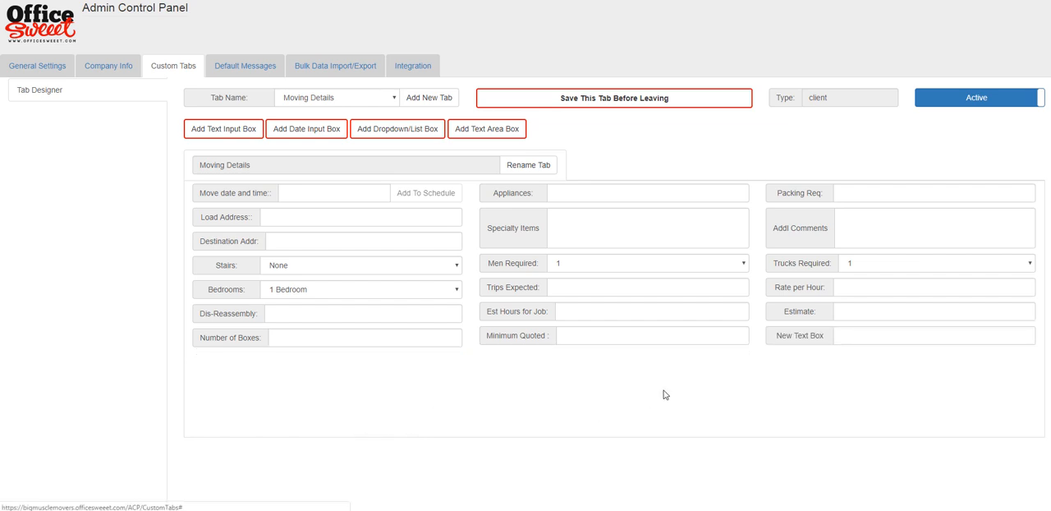
pyautogui.click(857, 330)
pyautogui.click(845, 354)
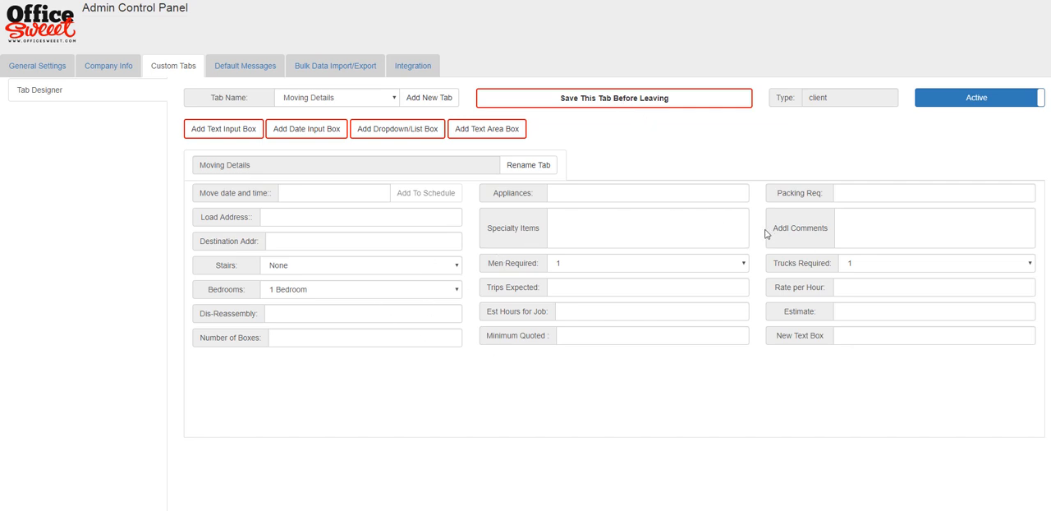
# - Delete the New Text Box field from the Moving Details tab
pyautogui.rightClick(864, 338)
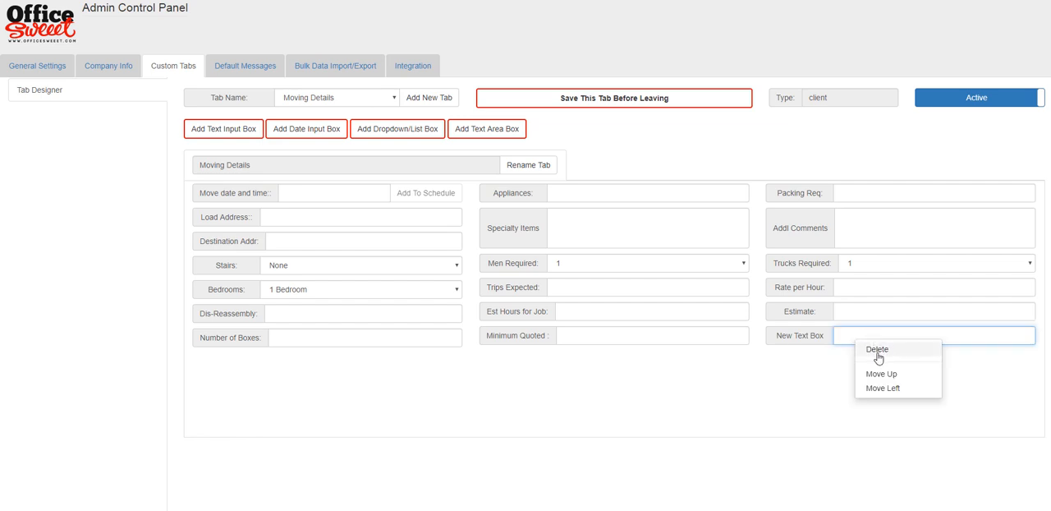
pyautogui.click(877, 350)
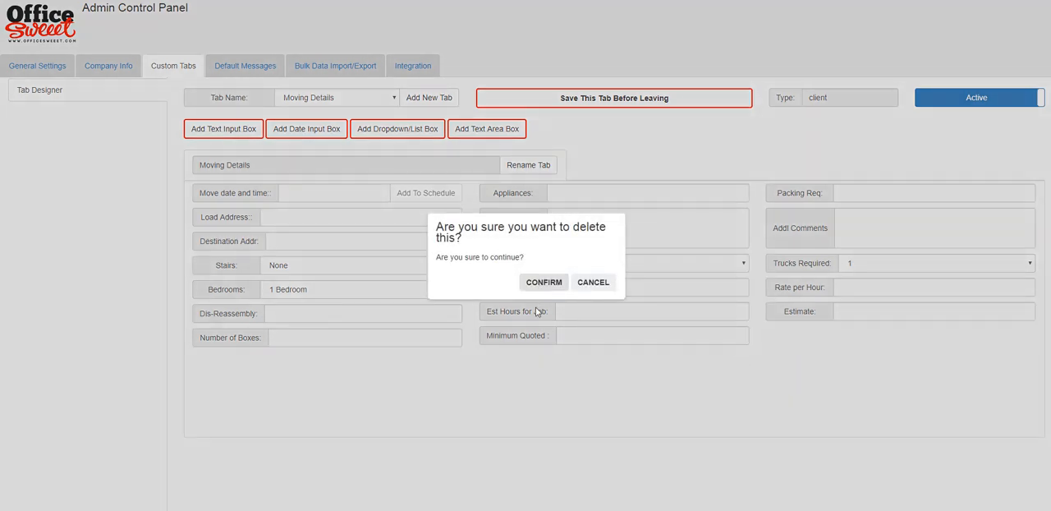
pyautogui.click(540, 289)
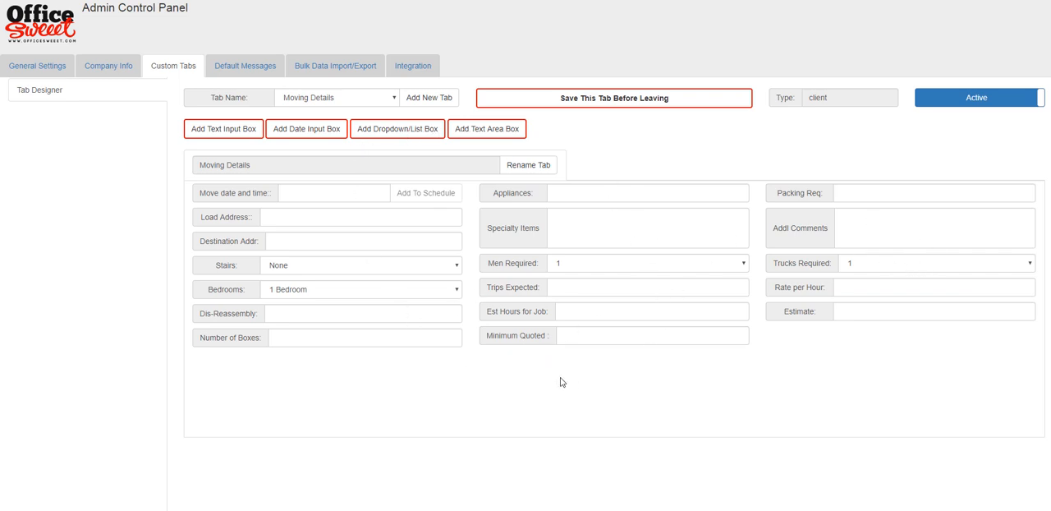
# - View the choices offered by the Stairs and Bedrooms dropdown fields of the Moving Details tab
pyautogui.click(452, 265)
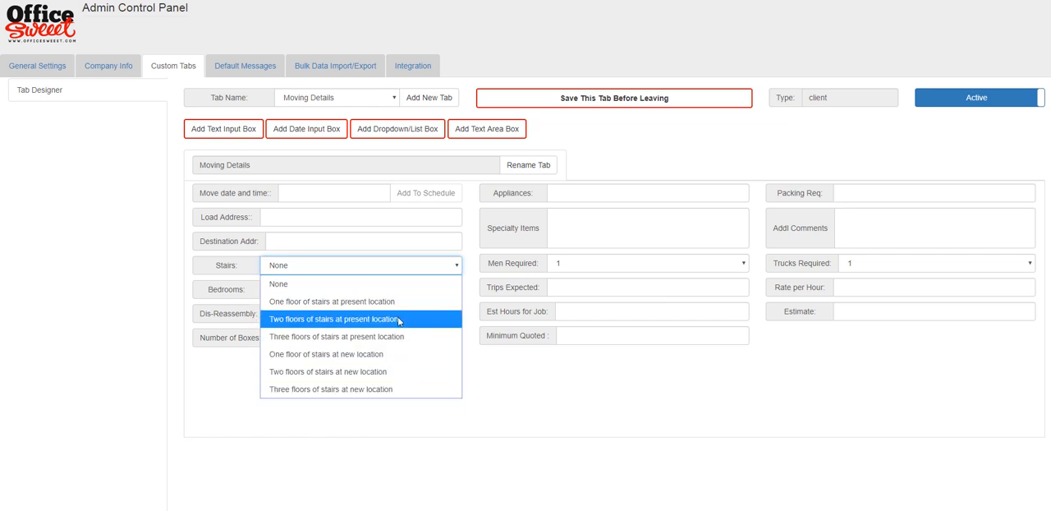
pyautogui.click(538, 400)
pyautogui.click(426, 296)
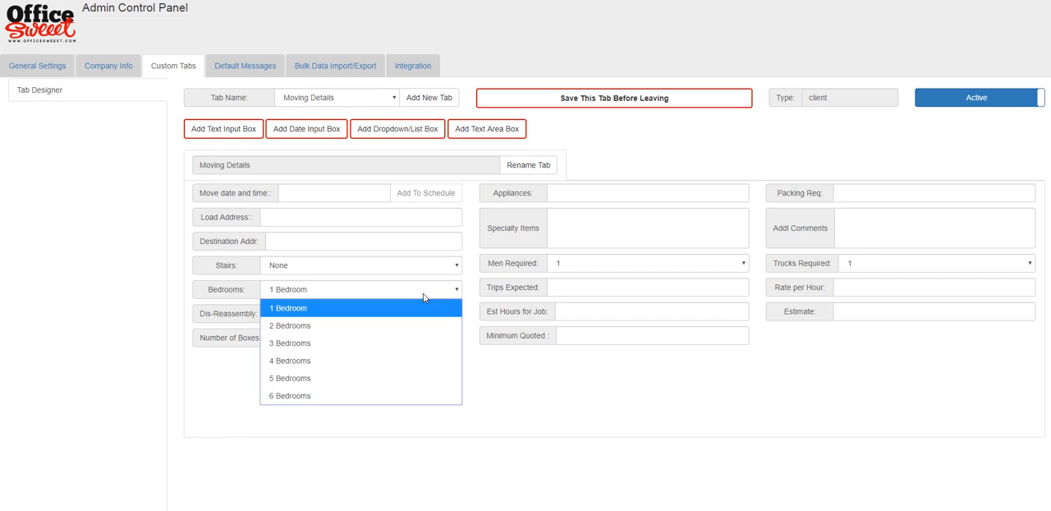
pyautogui.click(559, 387)
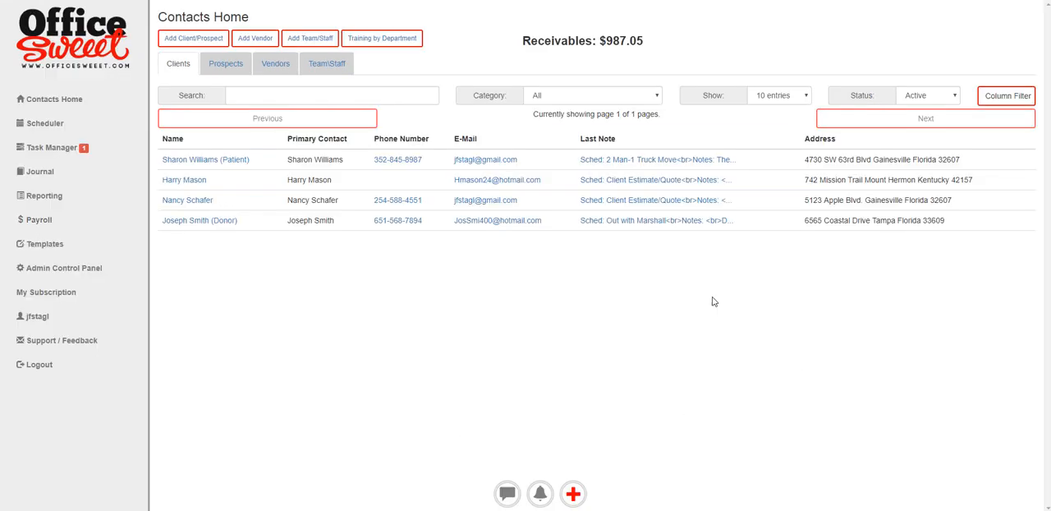
# - View the Moving Details data of the client marked Donor and of the client marked Patient
pyautogui.click(193, 222)
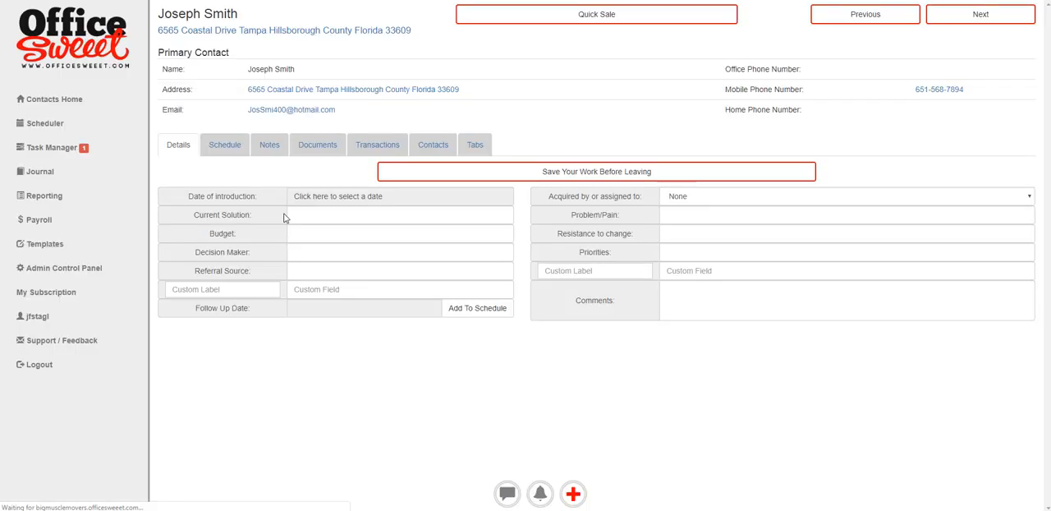
pyautogui.click(475, 144)
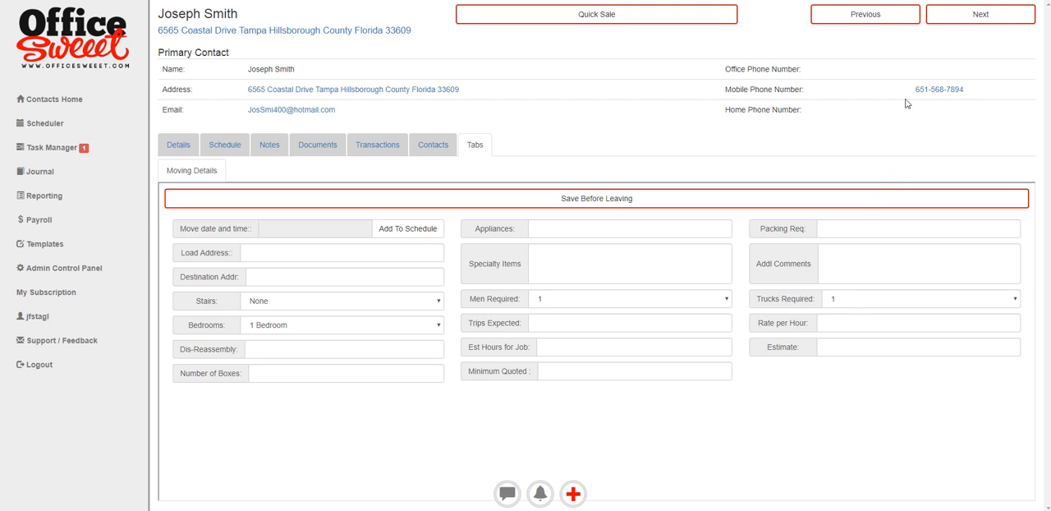
pyautogui.click(881, 25)
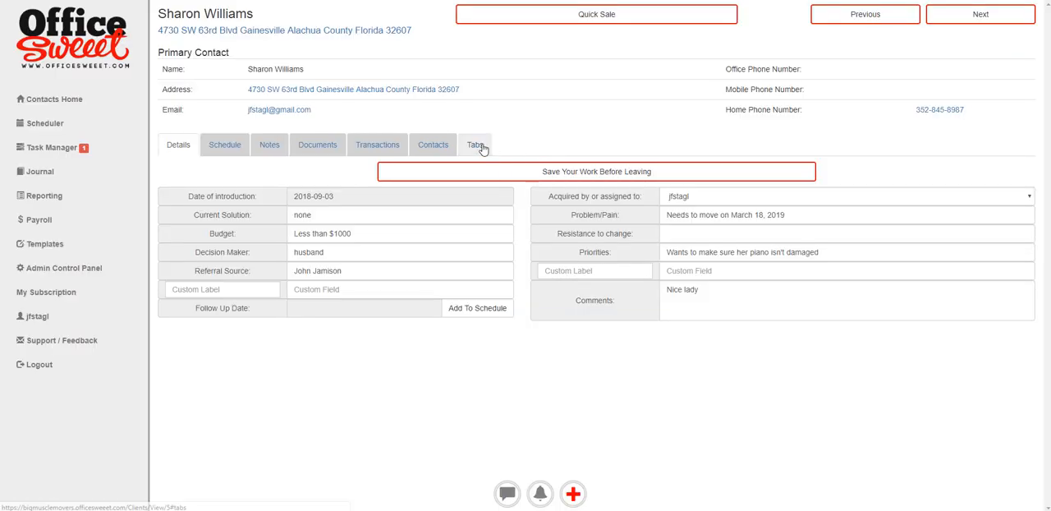
pyautogui.click(477, 146)
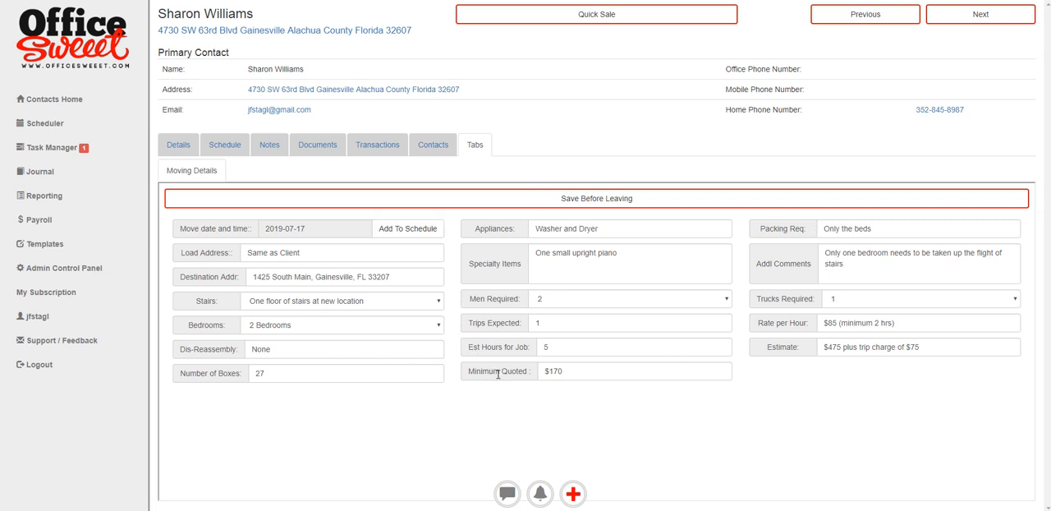
# - Create a new document for the client from the Moving Estimate template and review the filled-in client and moving details
pyautogui.click(572, 494)
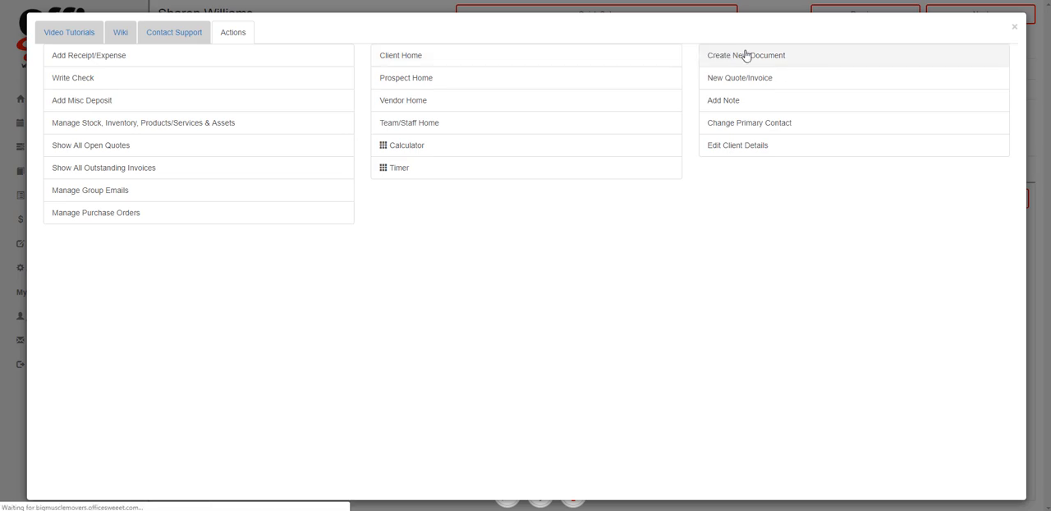
pyautogui.click(744, 54)
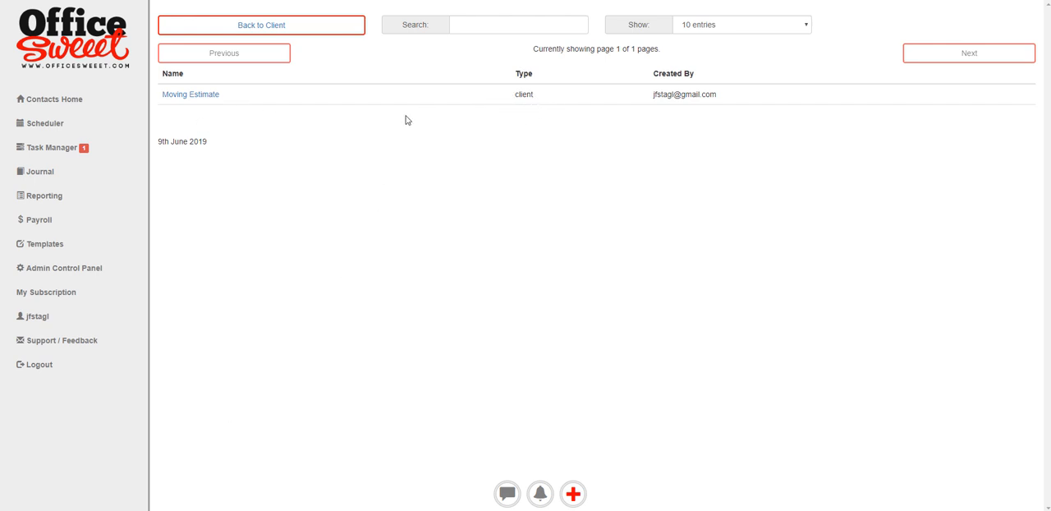
pyautogui.click(167, 96)
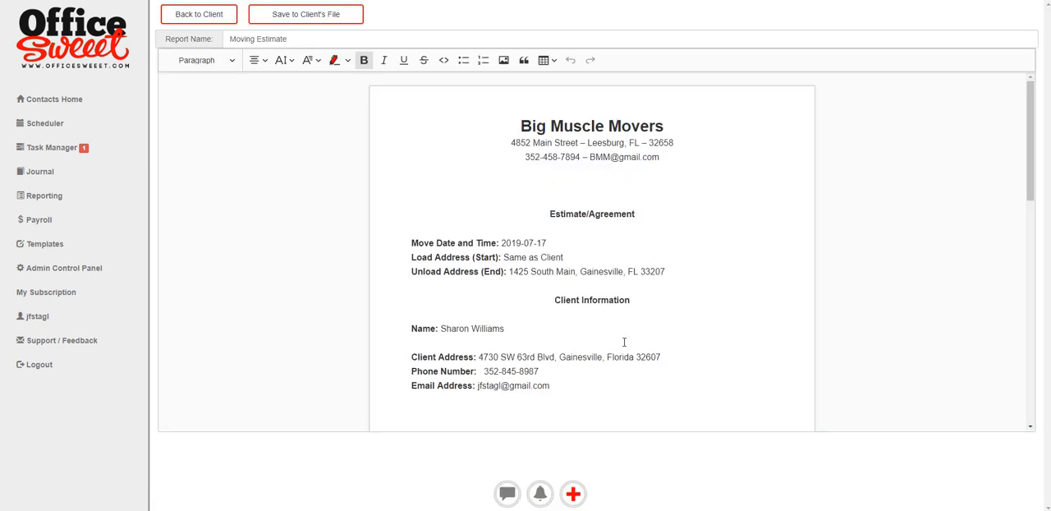
pyautogui.scroll(-1, 626, 341)
pyautogui.scroll(-1, 627, 341)
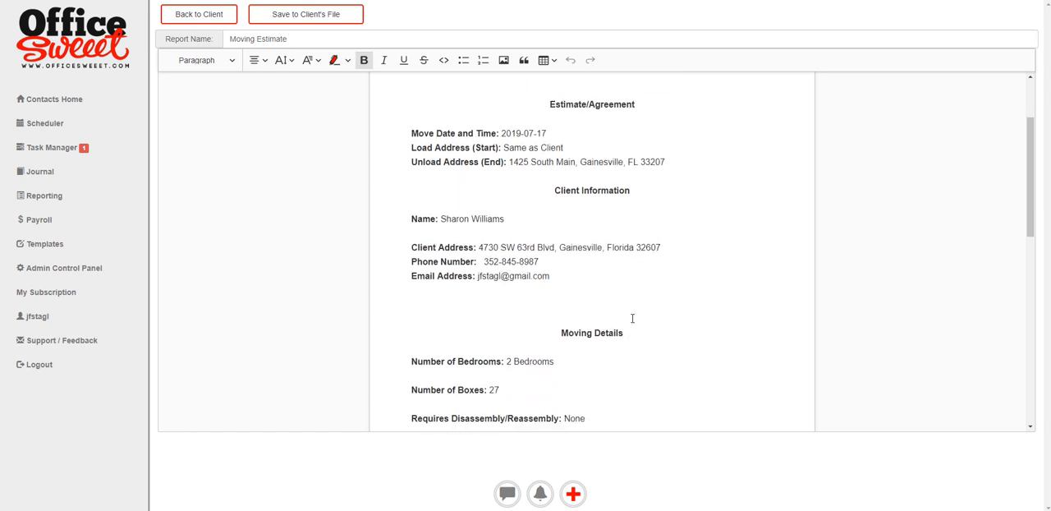
# - Review the Estimate section of the Moving Estimate document, including the total amount and the trip charge
pyautogui.scroll(-6, 632, 320)
pyautogui.scroll(-4, 641, 342)
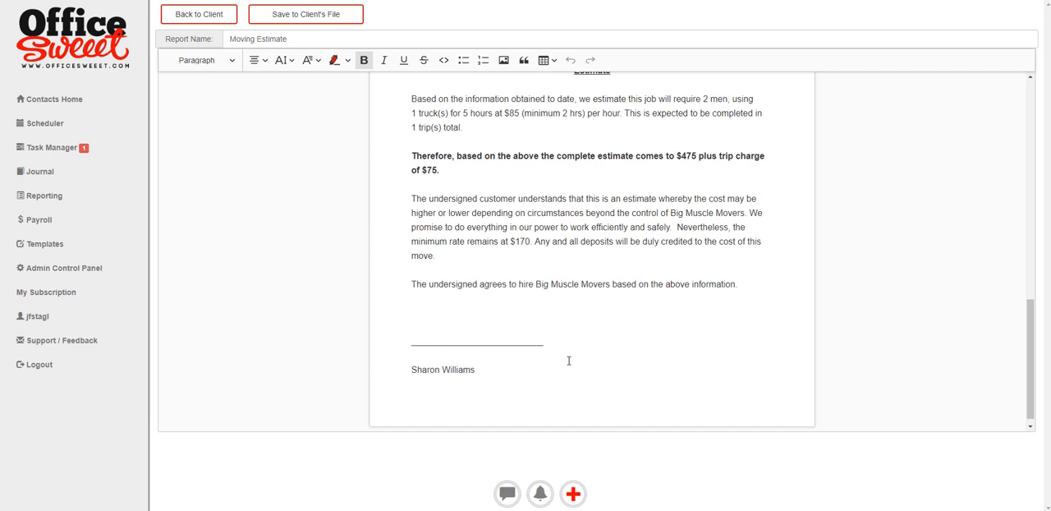
pyautogui.moveTo(691, 157); pyautogui.dragTo(665, 157)
pyautogui.moveTo(438, 170); pyautogui.dragTo(423, 172)
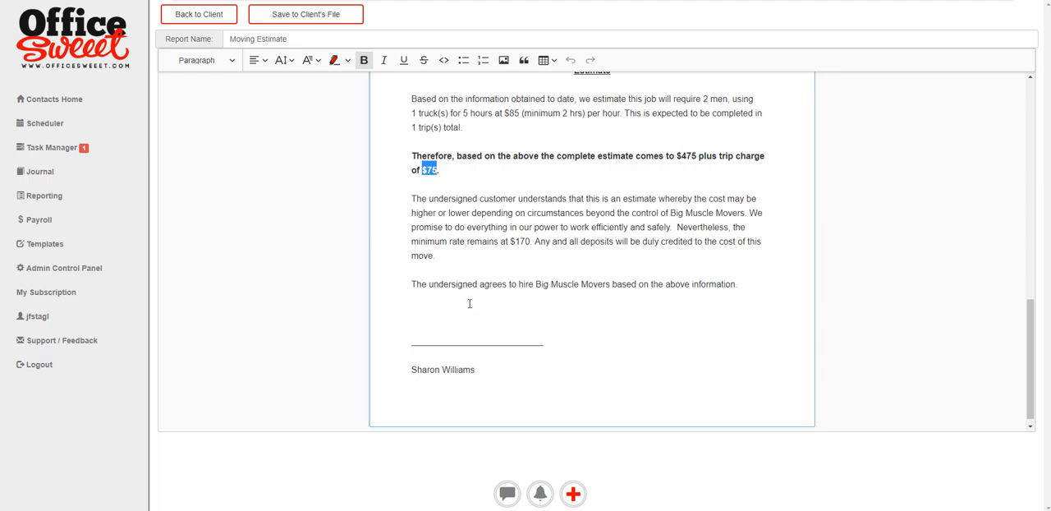
# - Return to the client's documents and set up the most recently edited Moving Estimate for signing, dismissing the tutorial
pyautogui.click(201, 16)
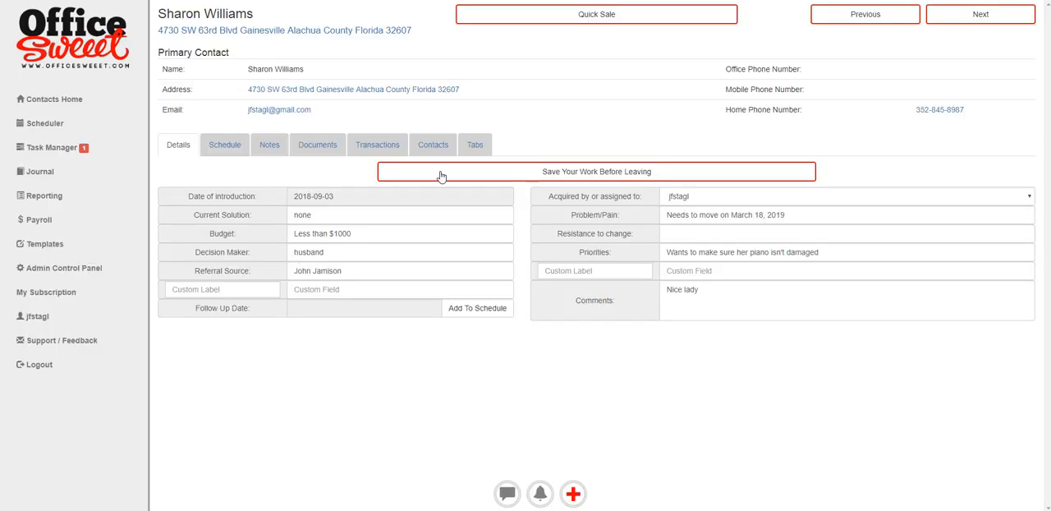
pyautogui.click(319, 148)
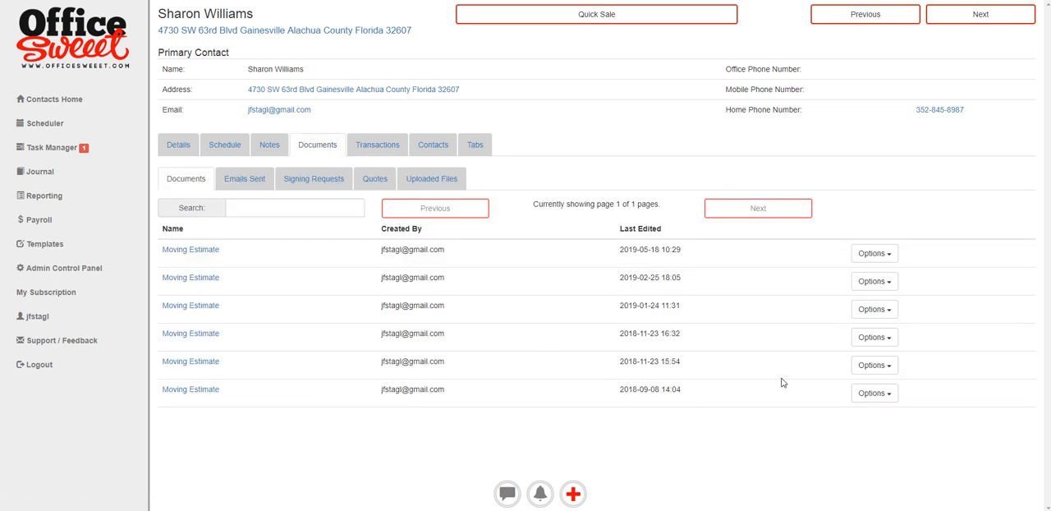
pyautogui.click(878, 256)
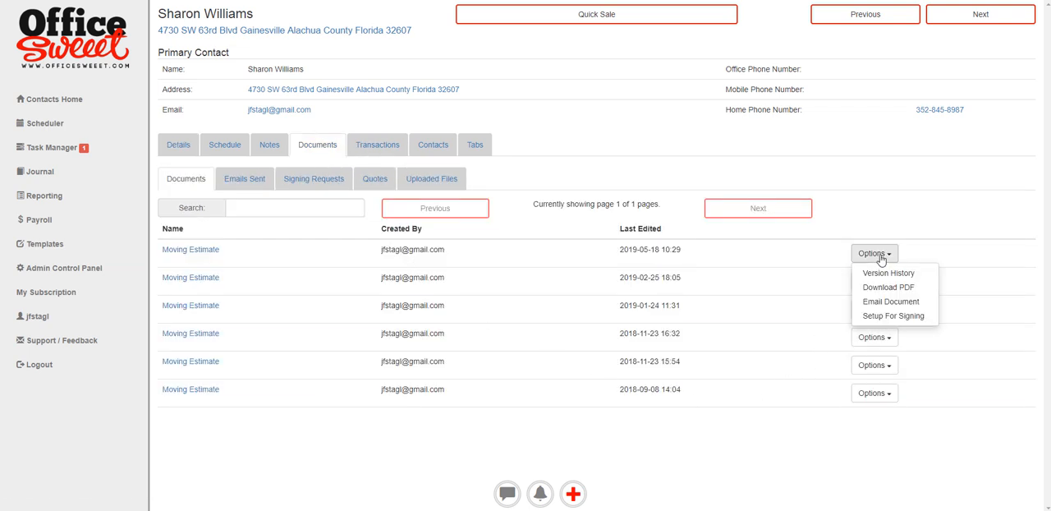
pyautogui.click(893, 319)
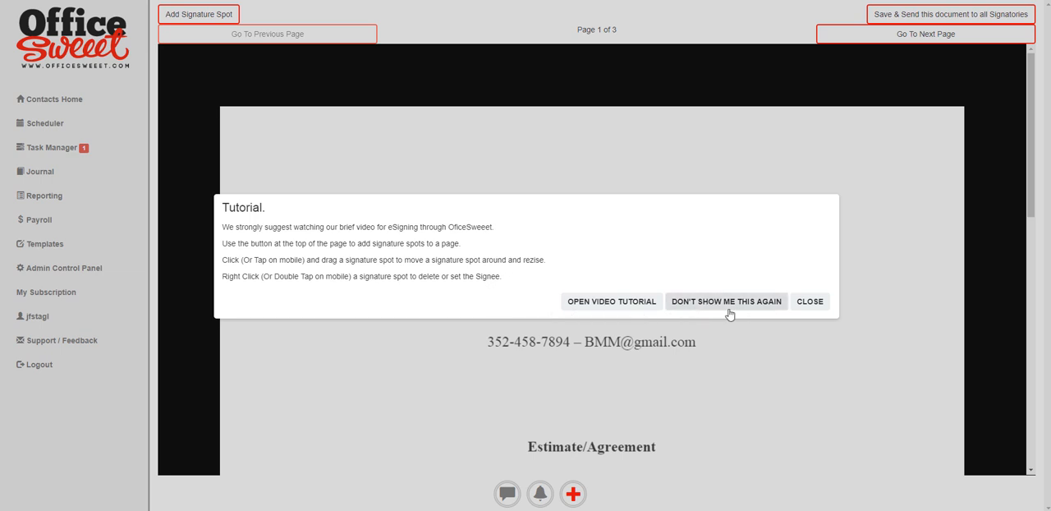
pyautogui.click(805, 310)
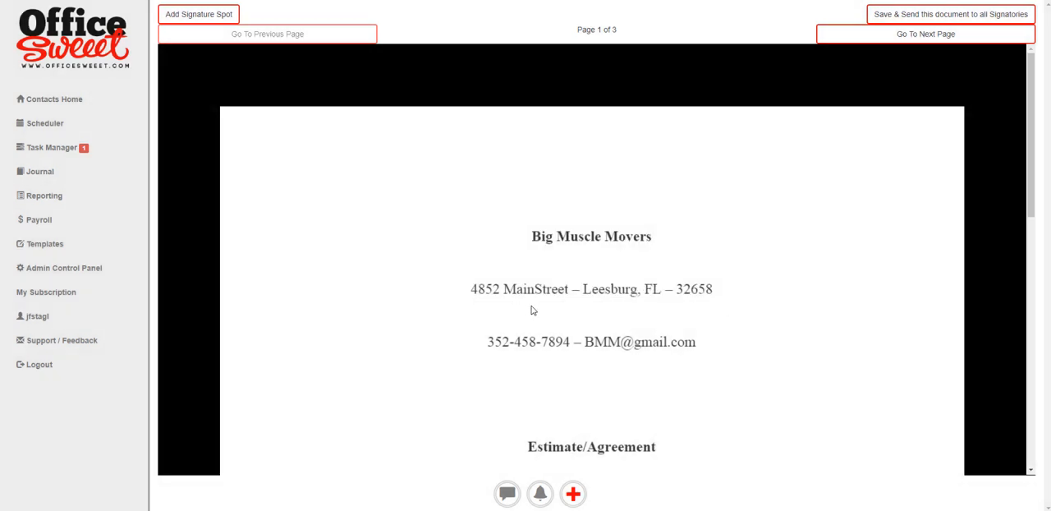
# - Add a signature spot on page 3, place it over the client's signature line and widen it to cover the line
pyautogui.scroll(-3, 739, 243)
pyautogui.scroll(-5, 739, 242)
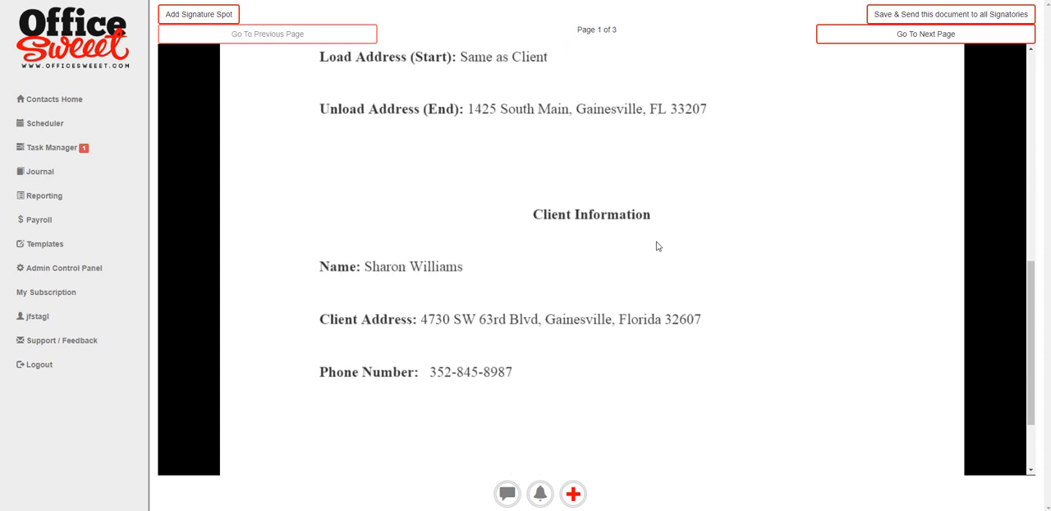
pyautogui.click(918, 43)
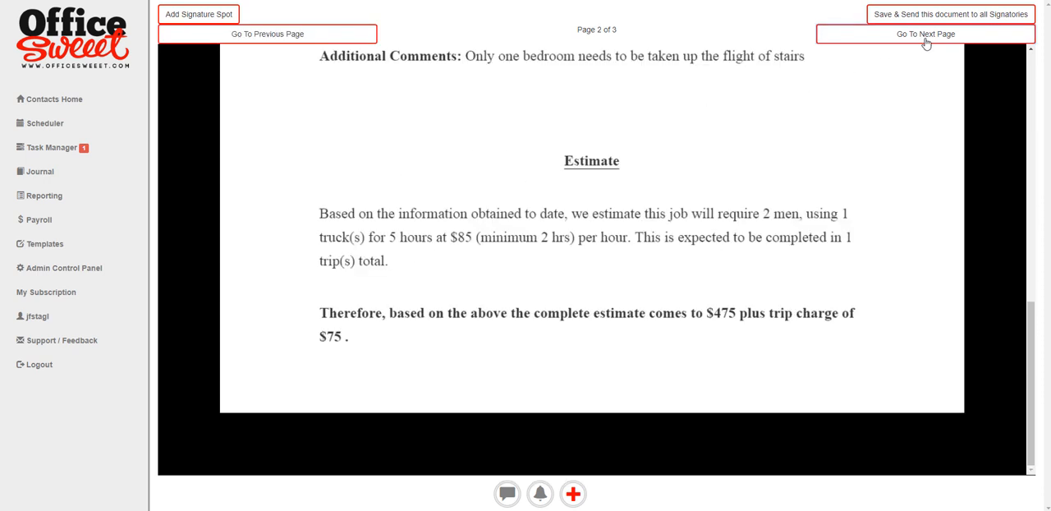
pyautogui.click(926, 38)
pyautogui.scroll(5, 485, 329)
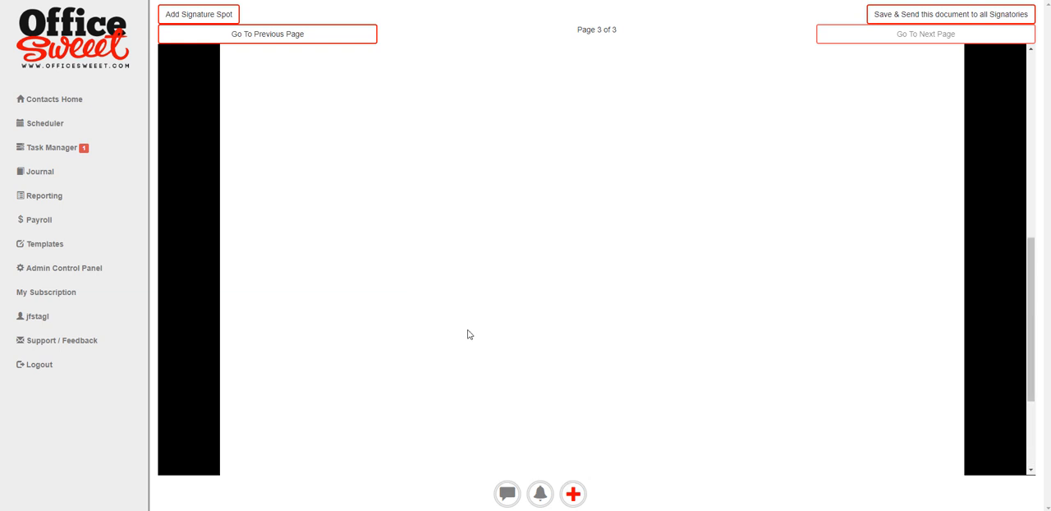
pyautogui.scroll(2, 490, 340)
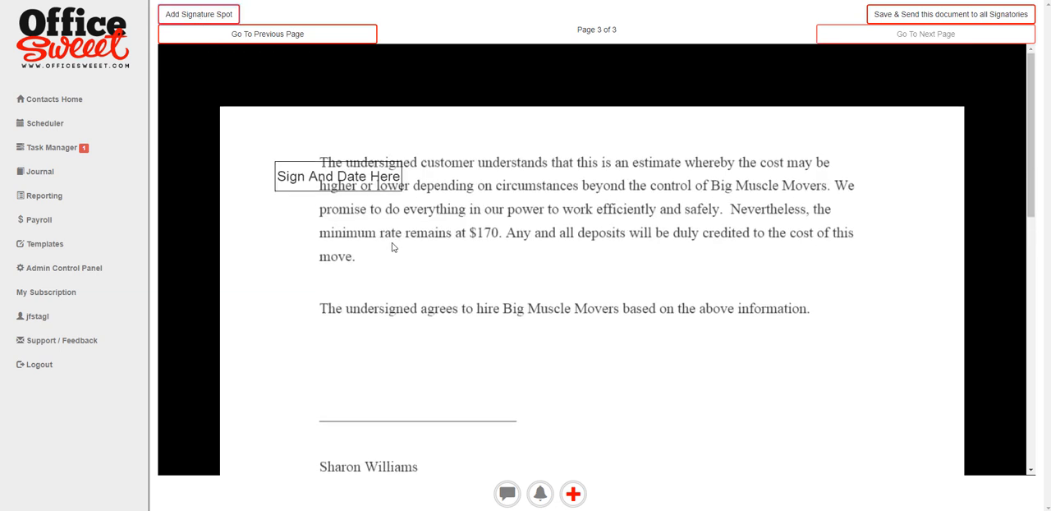
pyautogui.moveTo(280, 177)
pyautogui.mouseDown()
pyautogui.moveTo(323, 432)
pyautogui.moveTo(339, 428)
pyautogui.mouseUp()
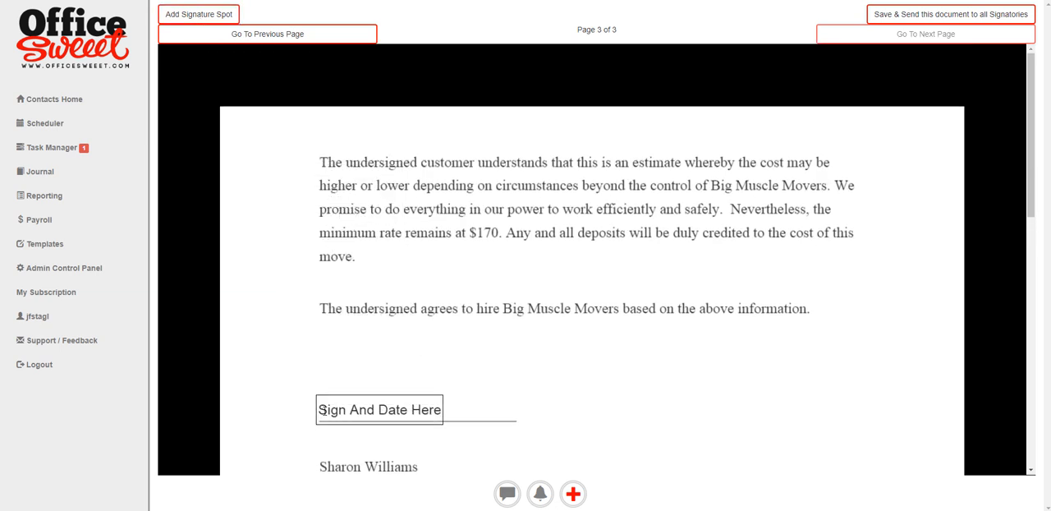
pyautogui.moveTo(441, 418); pyautogui.dragTo(537, 426)
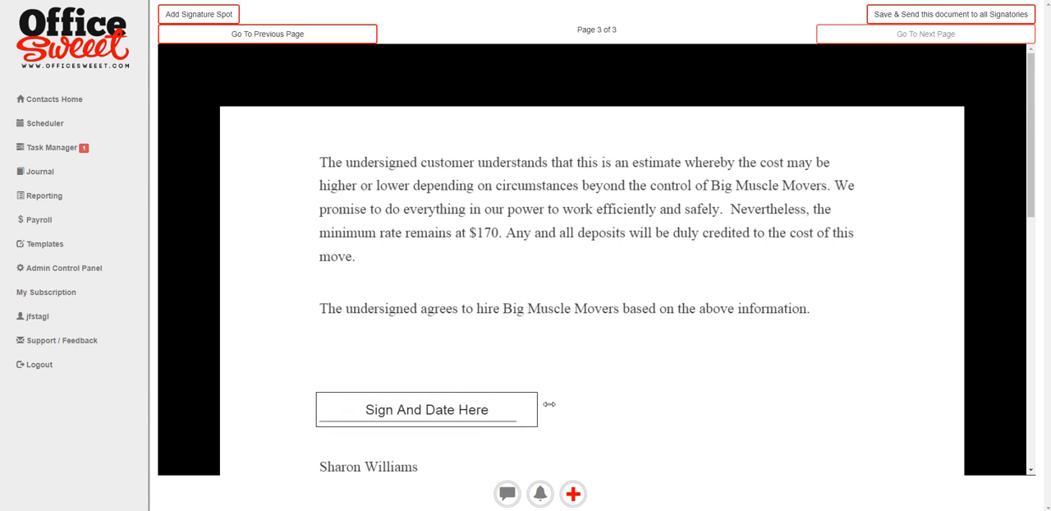
# - Set the client contact as signee of the signature spot, then save and send the document to all signatories
pyautogui.click(519, 409)
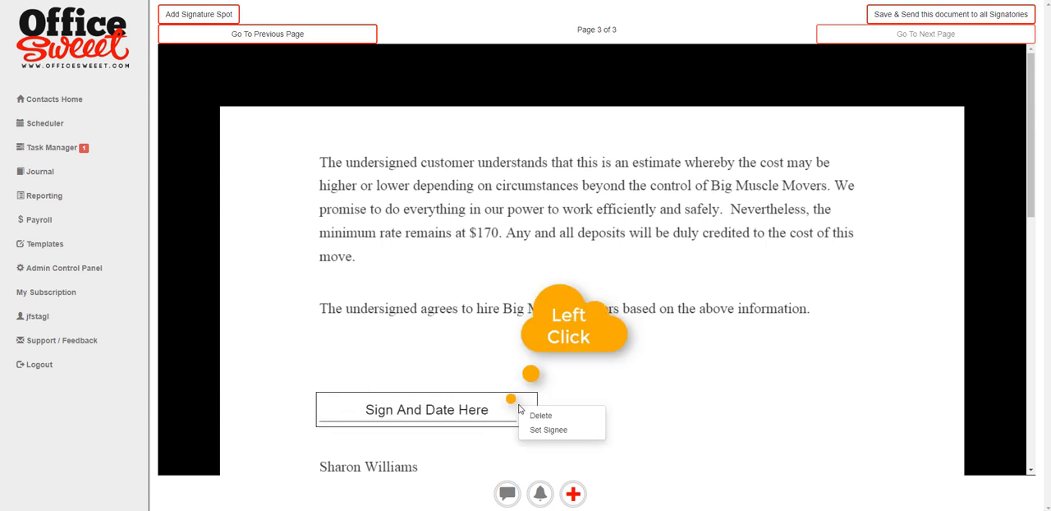
pyautogui.click(563, 430)
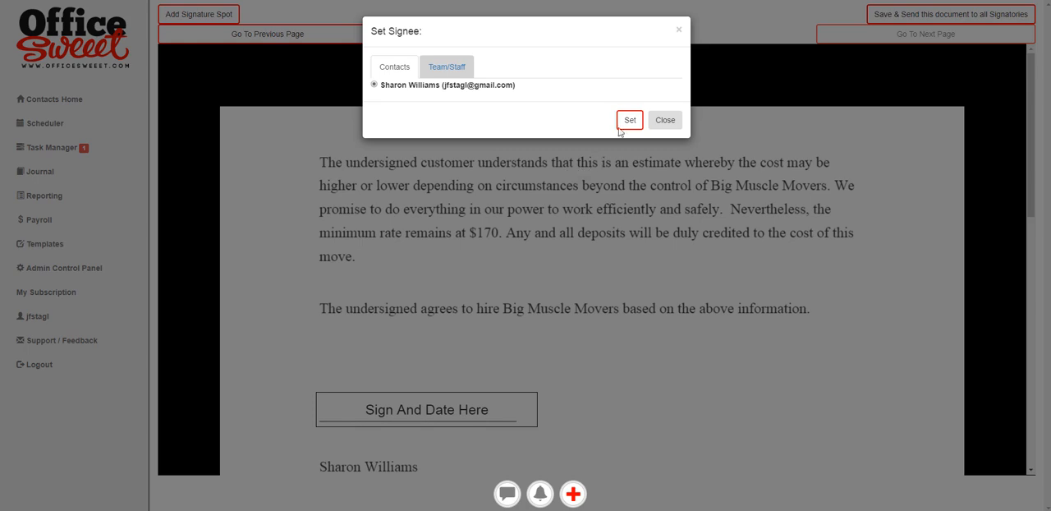
pyautogui.click(448, 67)
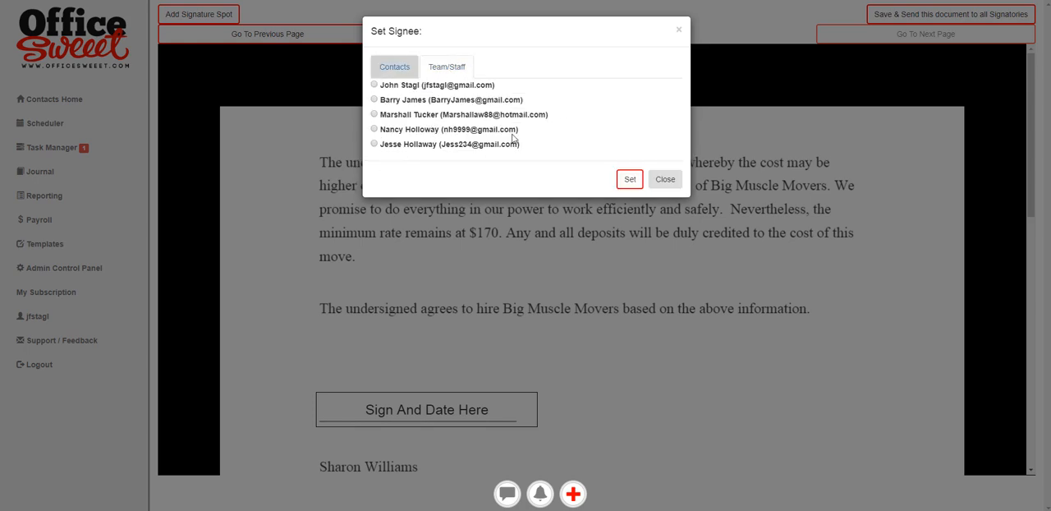
pyautogui.click(394, 67)
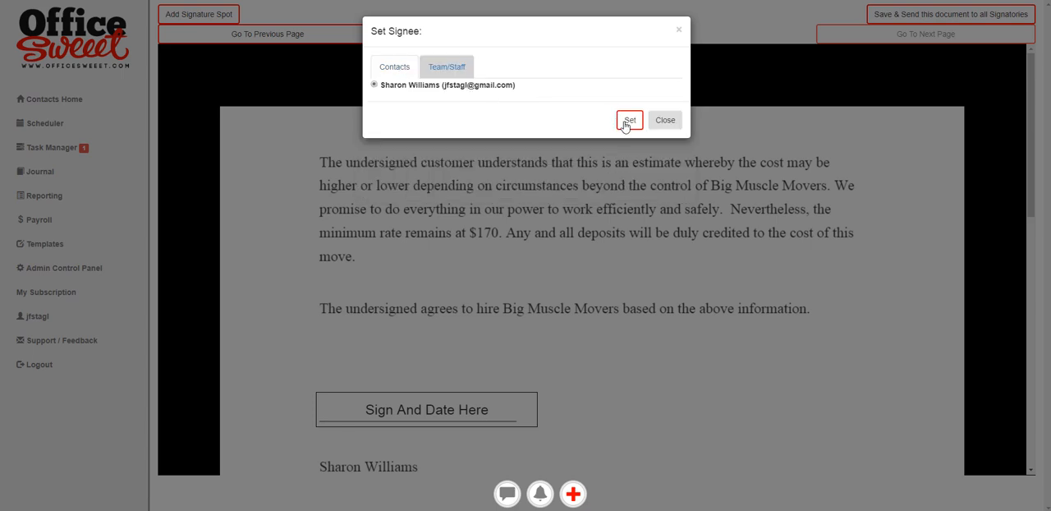
pyautogui.click(627, 122)
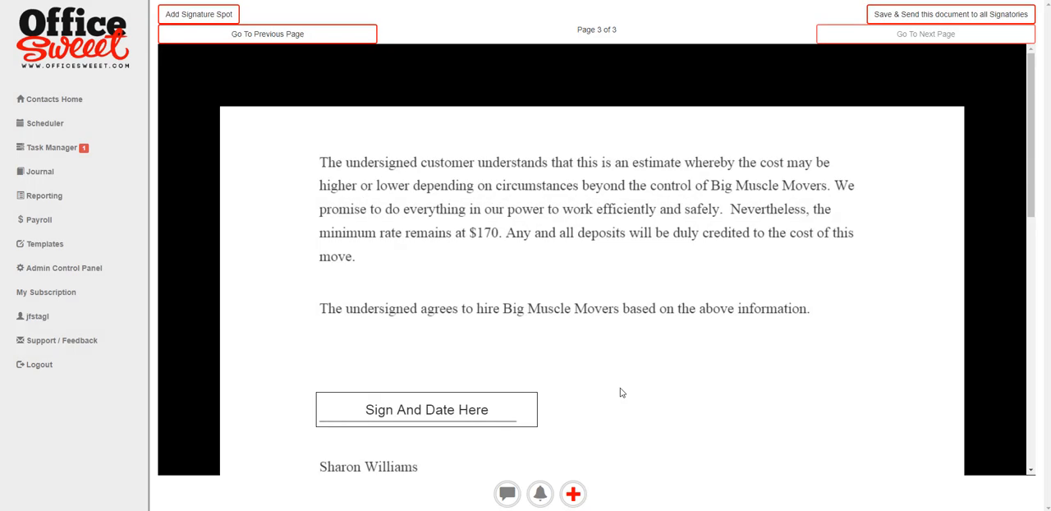
pyautogui.click(928, 15)
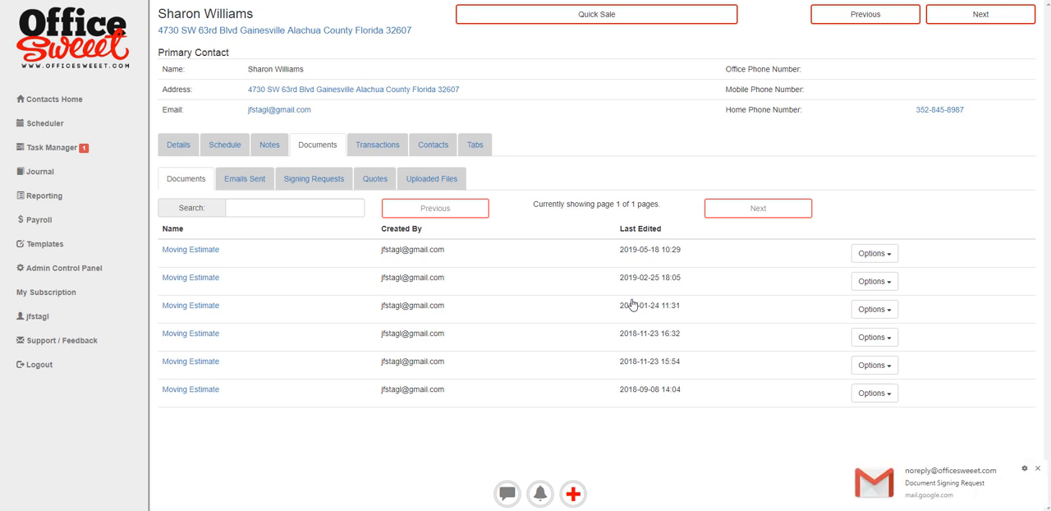
# - Open the Document Signing Request e-mail in Gmail and follow it to page 3 of the document for signing
pyautogui.click(932, 490)
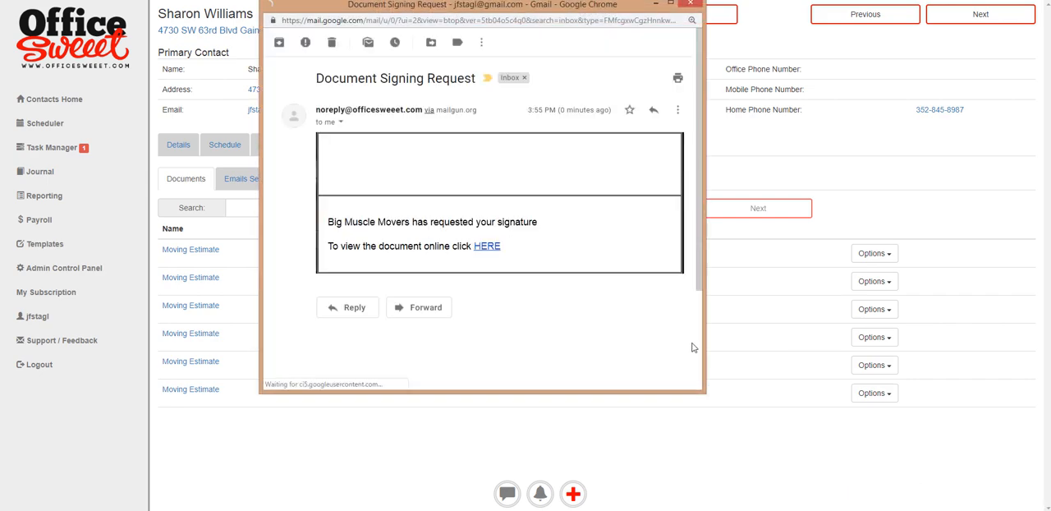
pyautogui.click(422, 376)
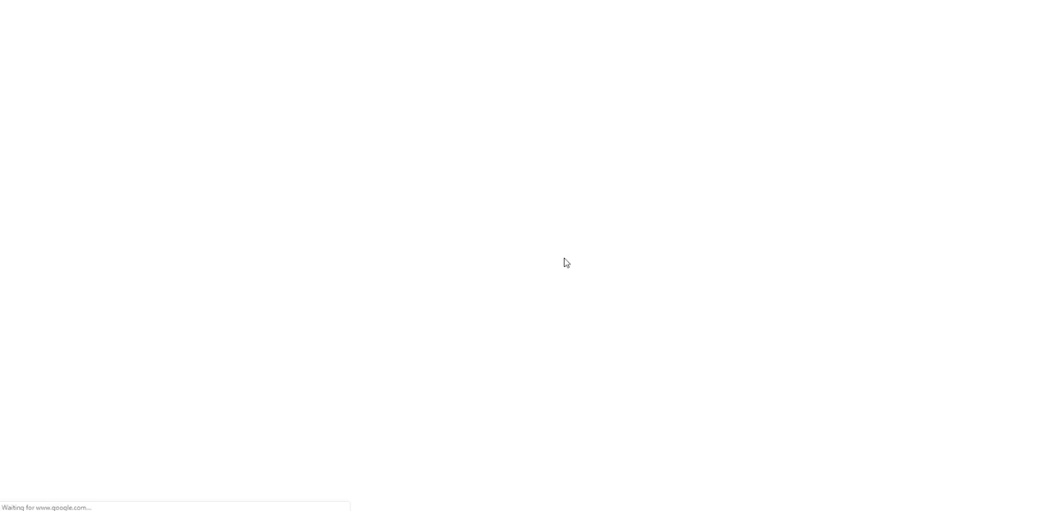
pyautogui.scroll(-3, 582, 289)
pyautogui.scroll(-3, 583, 292)
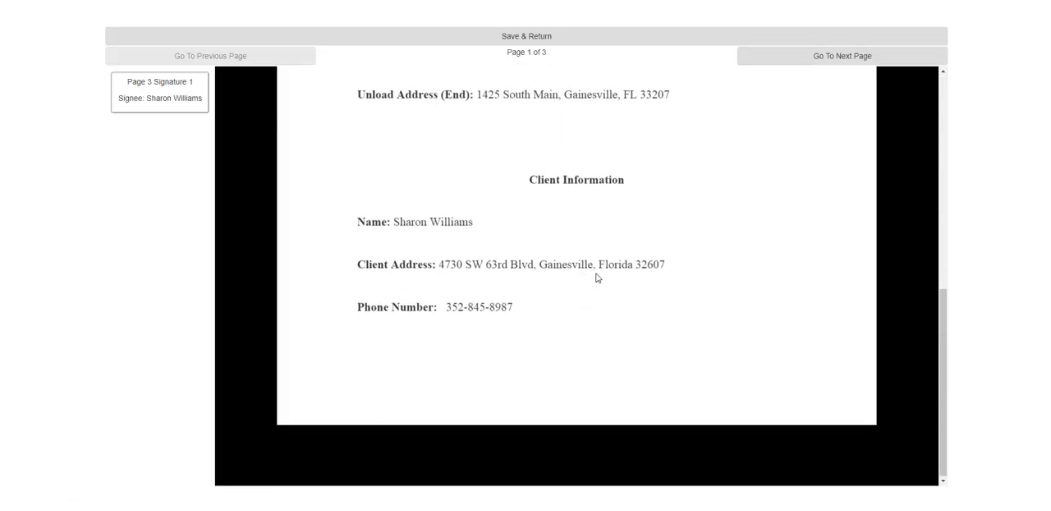
pyautogui.click(842, 57)
pyautogui.click(842, 57)
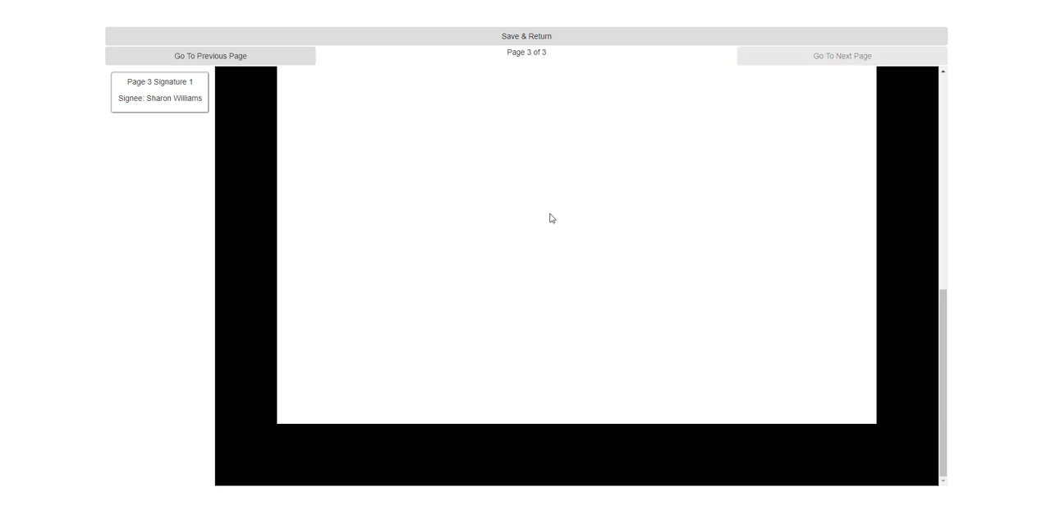
pyautogui.scroll(1, 584, 302)
# - Start signing on the signature line and enter the last four digits of the signee's Drivers License
pyautogui.click(496, 331)
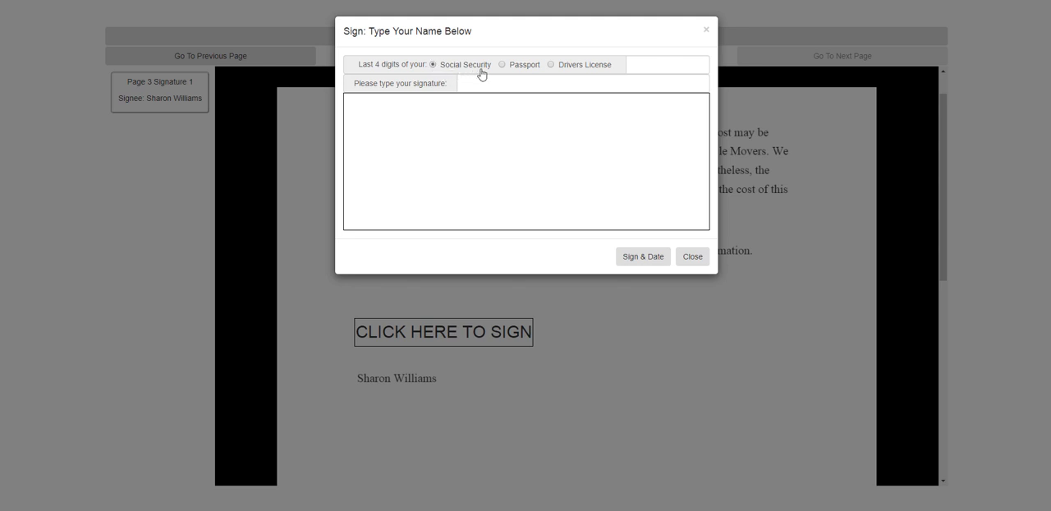
pyautogui.click(550, 65)
pyautogui.click(686, 61)
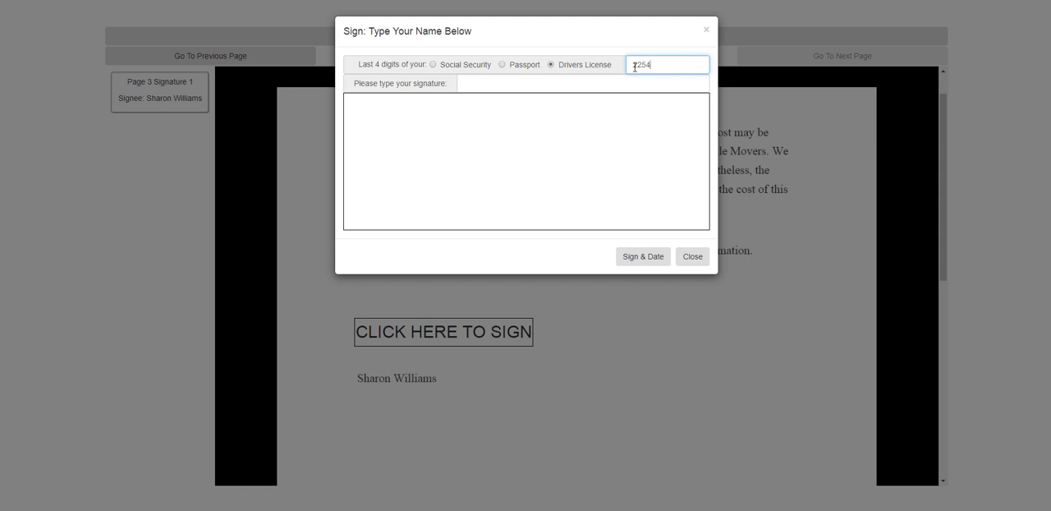
# - Enter the client's full name as the signature, sign and date the document, and save it back to the sender
pyautogui.click(496, 83)
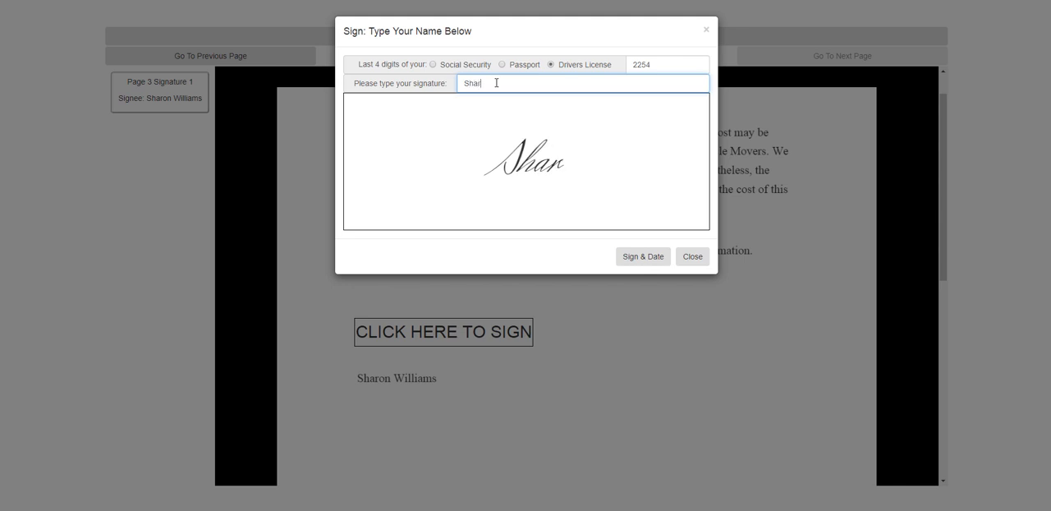
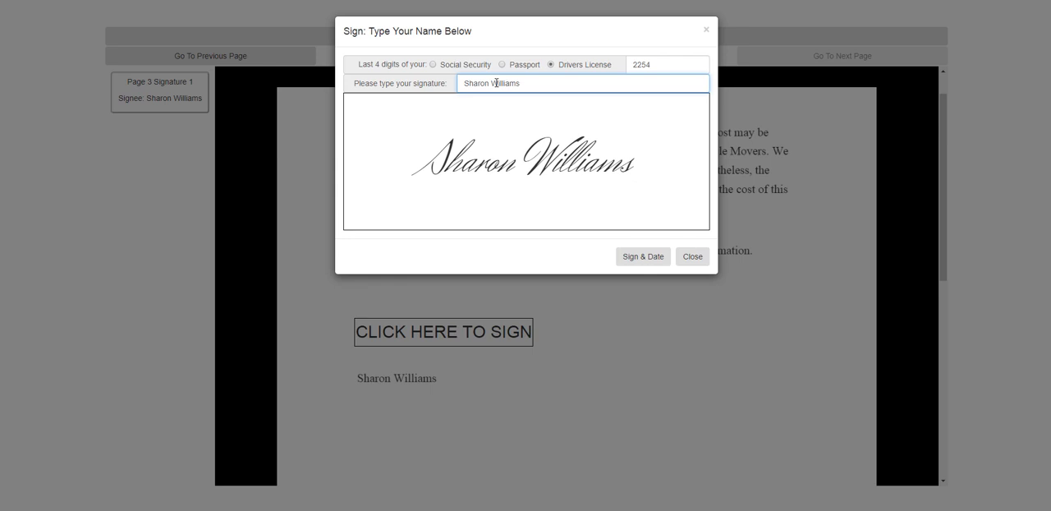
pyautogui.click(644, 258)
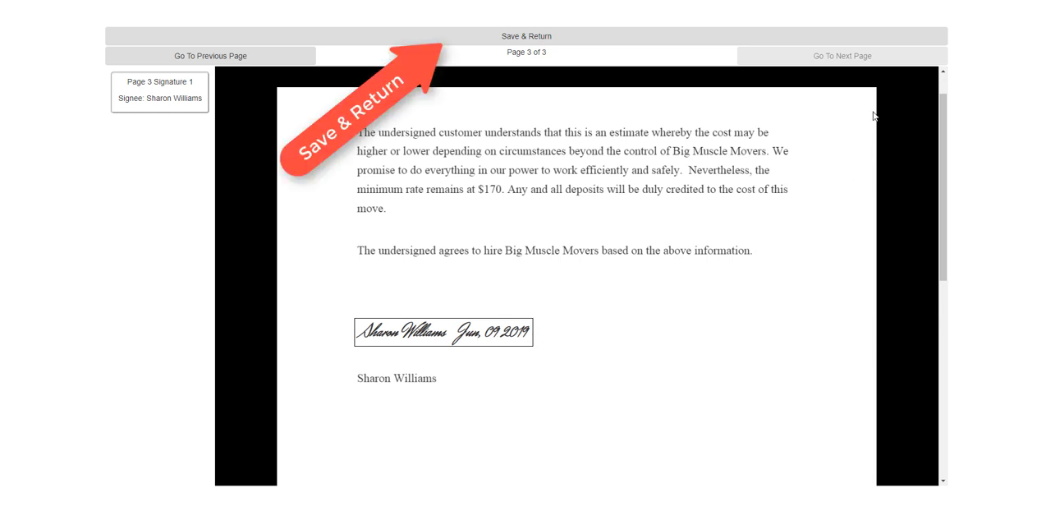
pyautogui.click(538, 38)
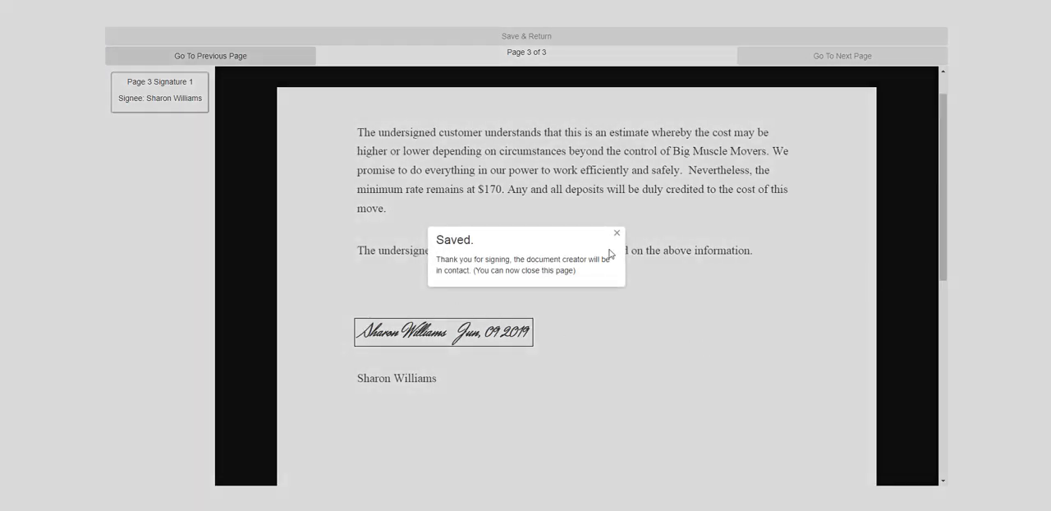
pyautogui.click(617, 235)
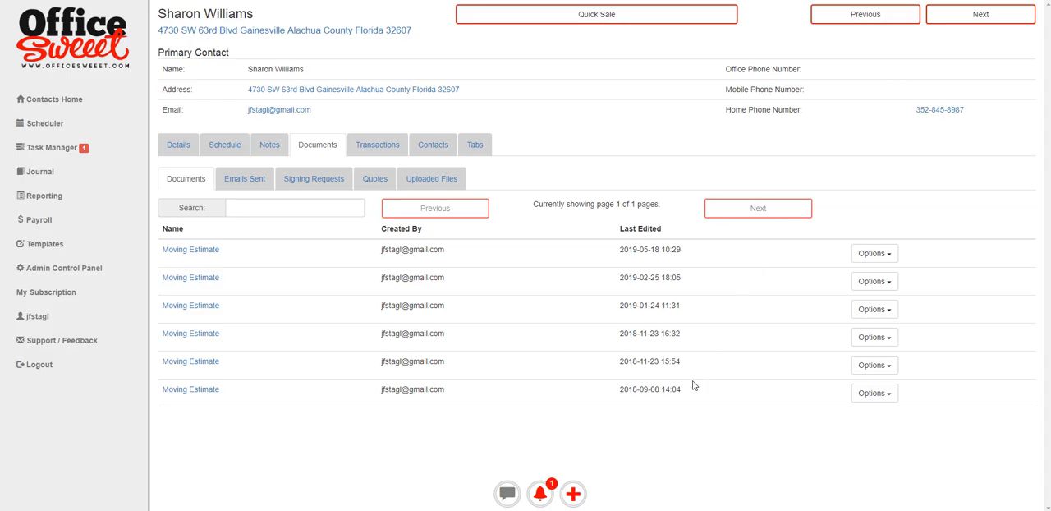
# - Open the new notification in OfficeSweeet and bring up the Signing Requests of the client marked Patient
pyautogui.click(542, 493)
pyautogui.click(802, 274)
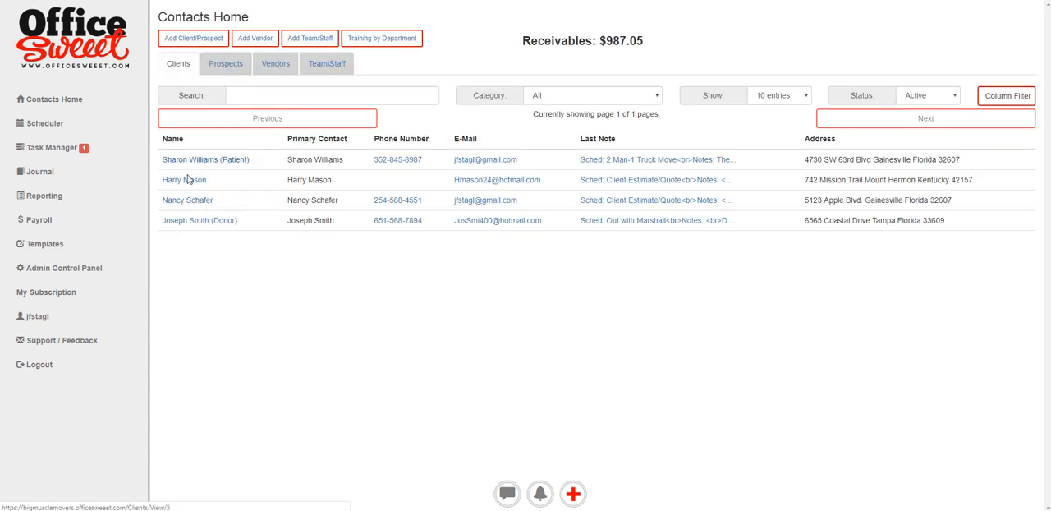
pyautogui.click(204, 161)
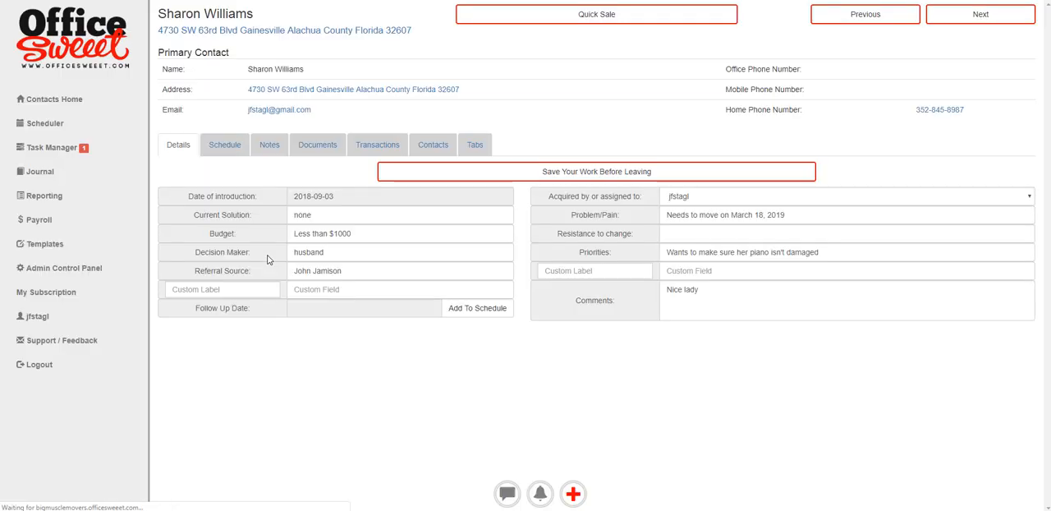
pyautogui.click(319, 148)
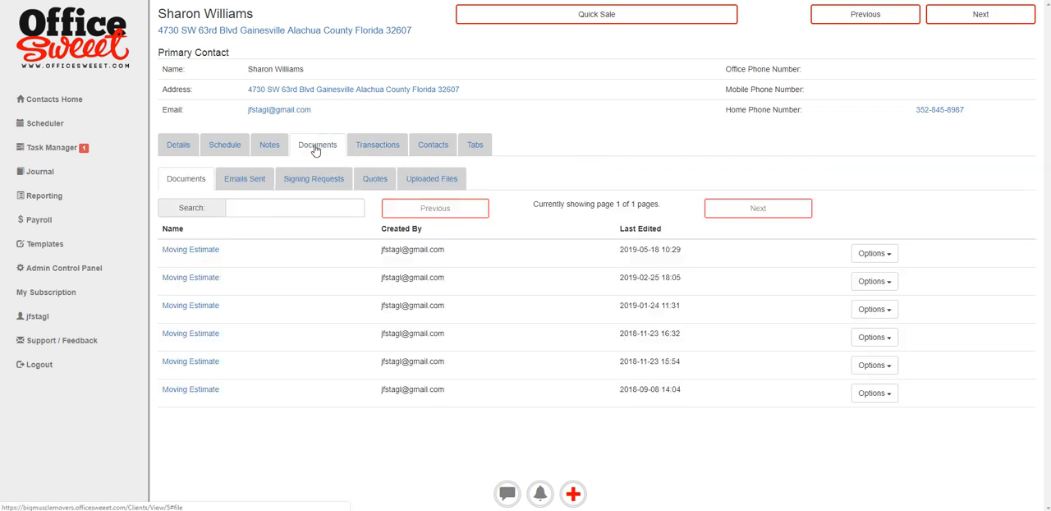
pyautogui.click(322, 178)
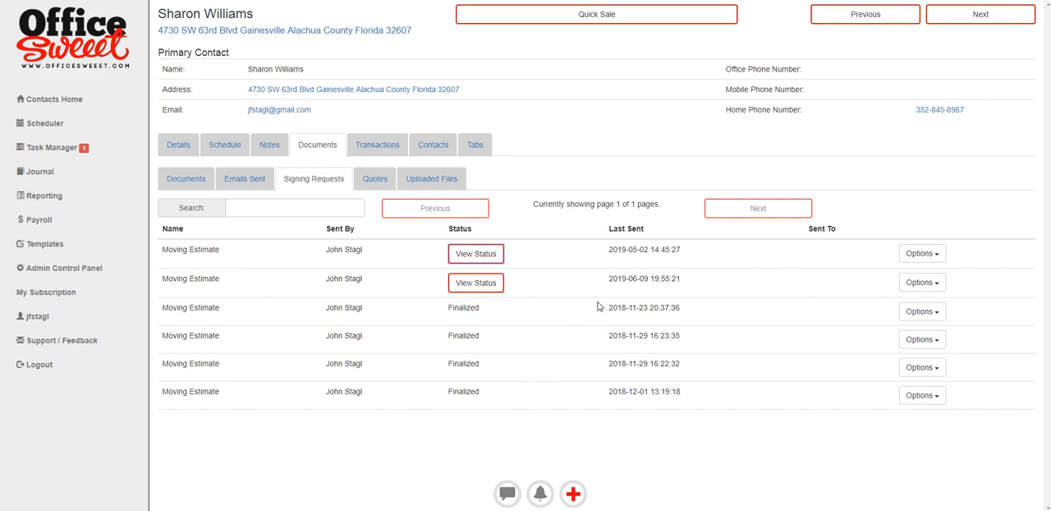
# - Check the signature status of the Moving Estimate signing request last sent on 2019-06-09
pyautogui.moveTo(608, 278); pyautogui.dragTo(696, 286)
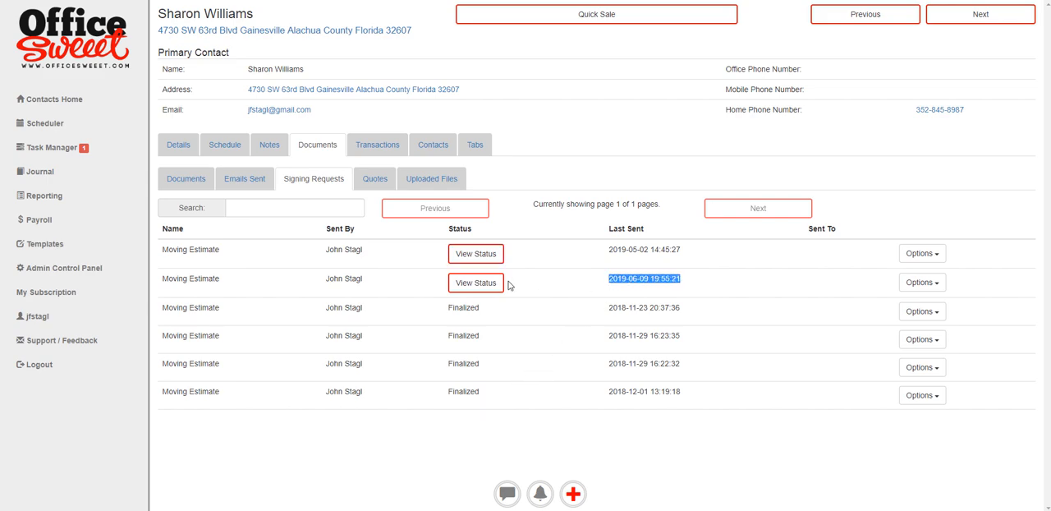
pyautogui.click(468, 284)
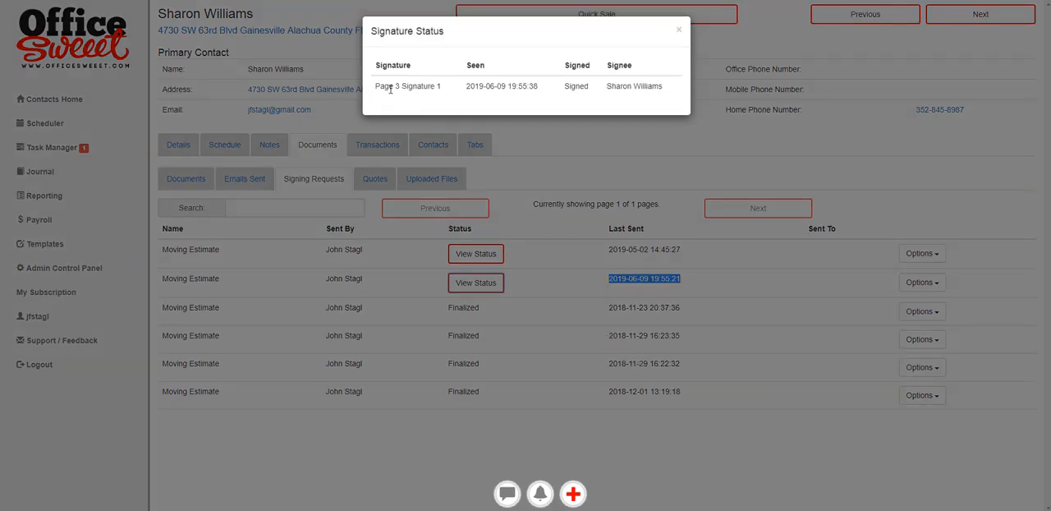
pyautogui.click(679, 33)
# - Open the 2019-06-09 signing request for signature approval and select the client's signature on page 3 for confirmation
pyautogui.click(909, 284)
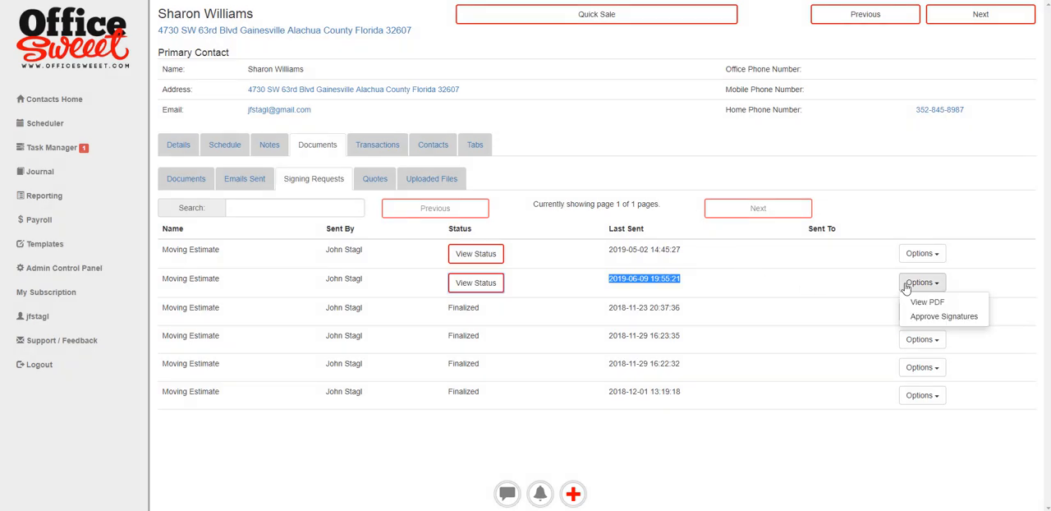
pyautogui.click(911, 317)
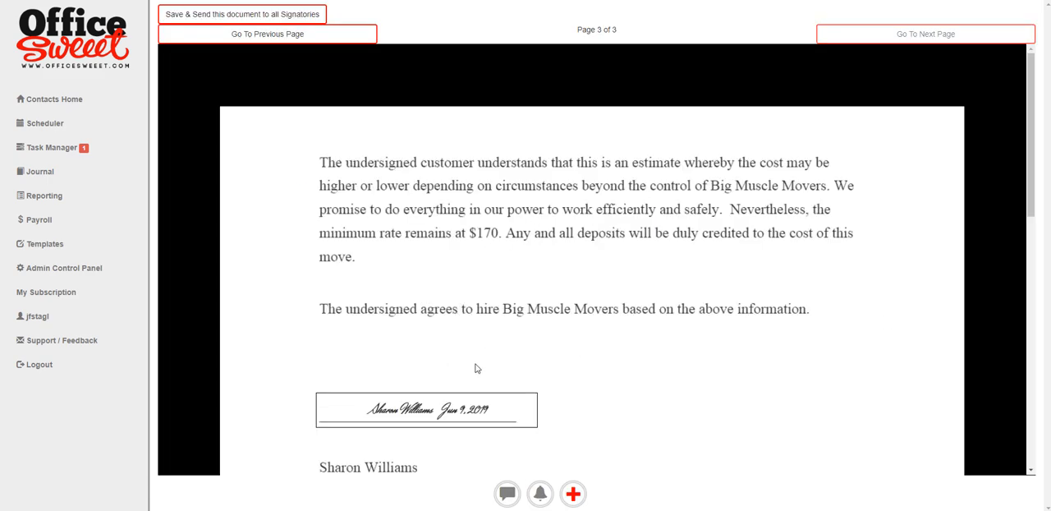
pyautogui.click(475, 404)
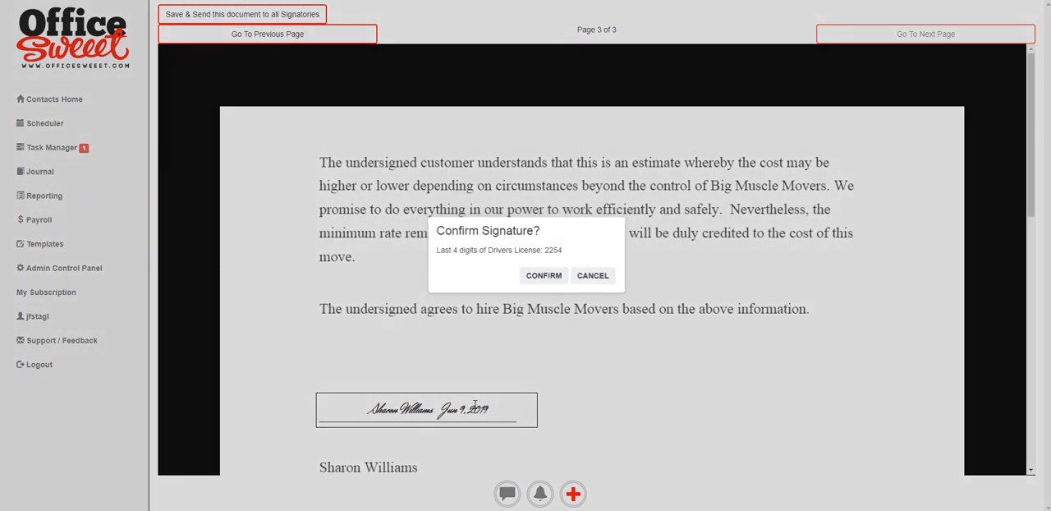